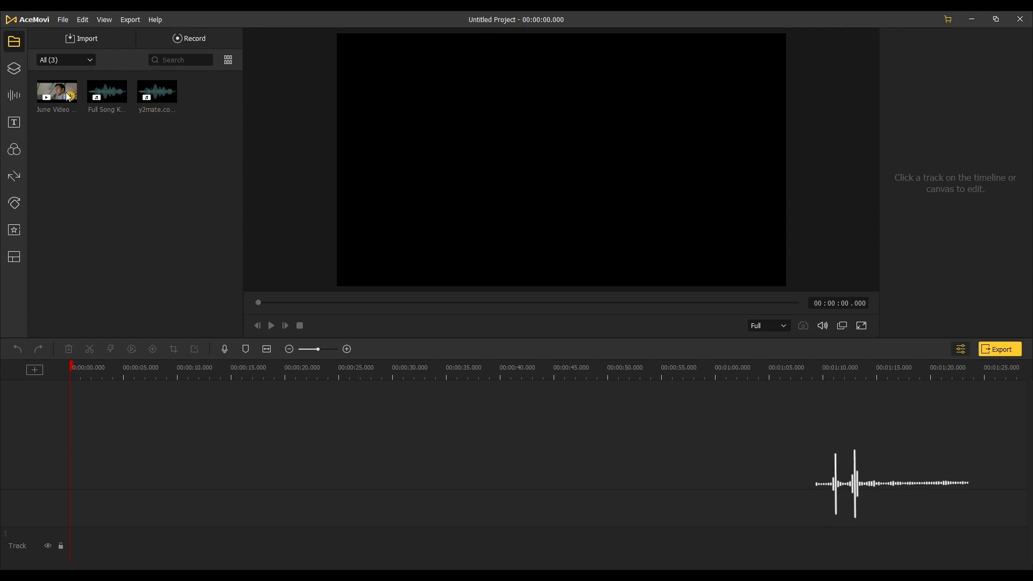
Step: Place the June Video Song clip at the start of the first timeline track
{"action": "left_click_drag", "start_coordinate": [75, 371], "coordinate": [2, 364]}
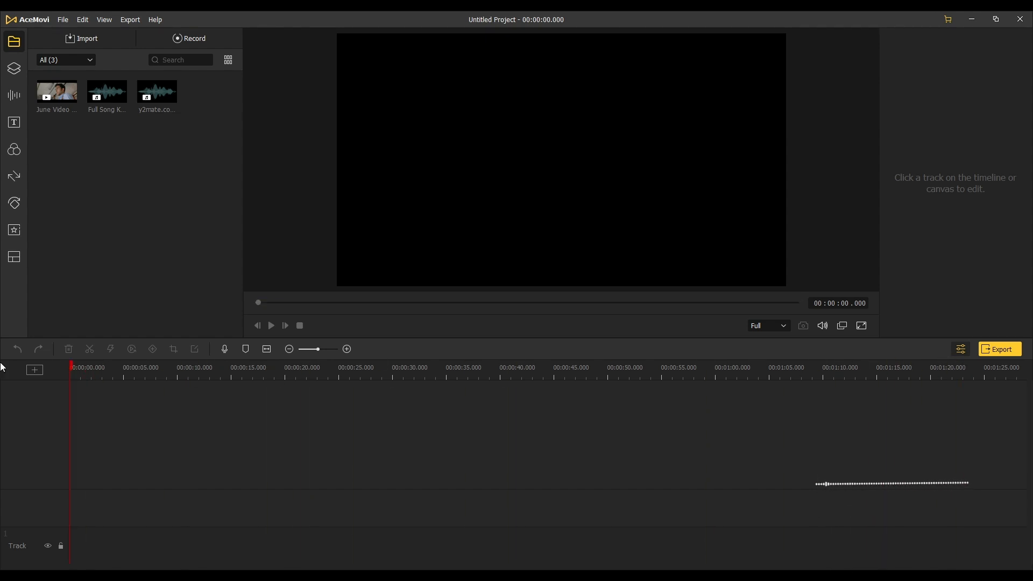
{"action": "left_click_drag", "start_coordinate": [56, 91], "coordinate": [106, 498]}
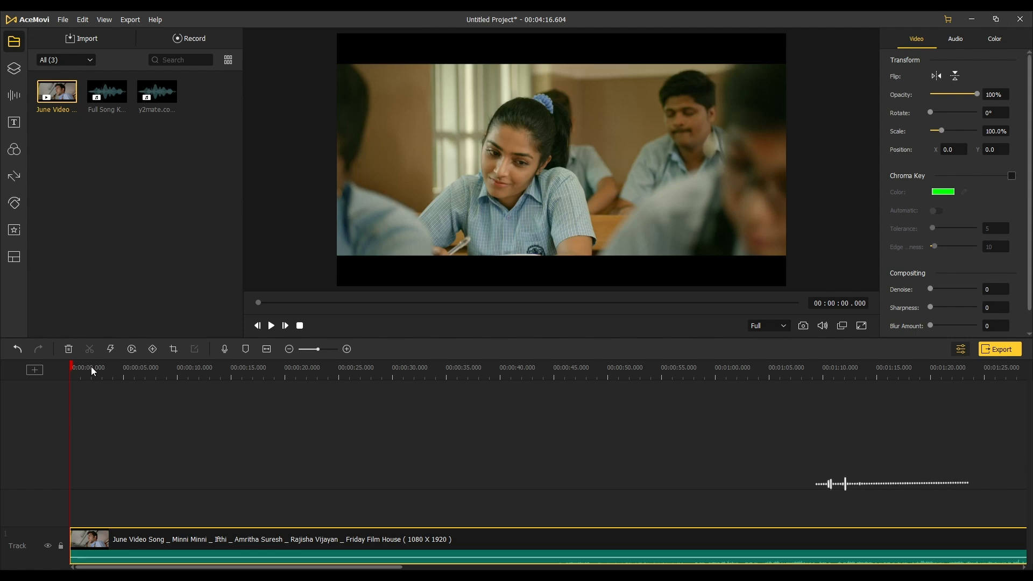
Step: Split the video clip at about 10.75 s and shift the second part about 1 s later to leave a gap
{"action": "left_click_drag", "start_coordinate": [73, 369], "coordinate": [184, 442]}
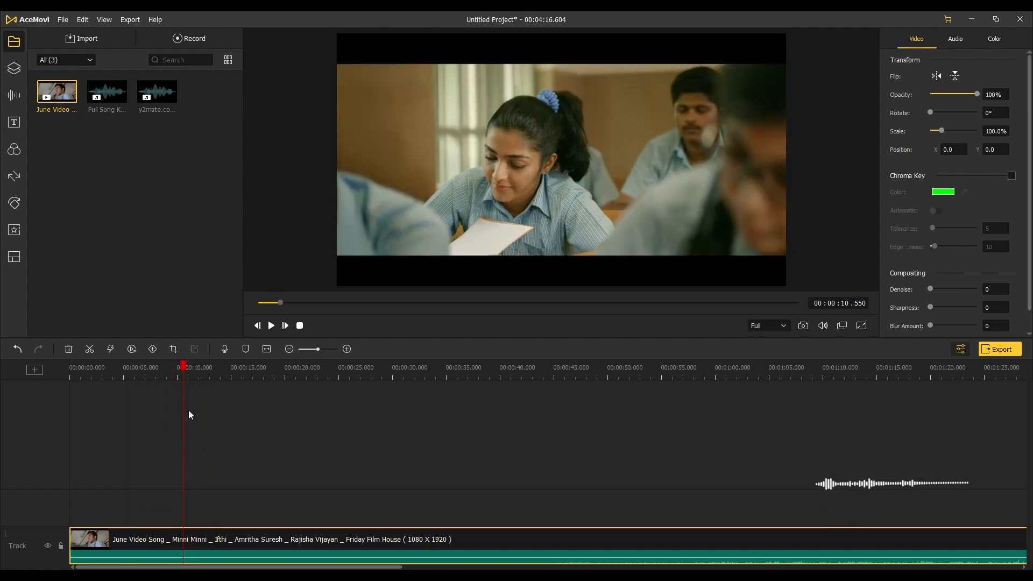
{"action": "left_click_drag", "start_coordinate": [184, 361], "coordinate": [187, 410]}
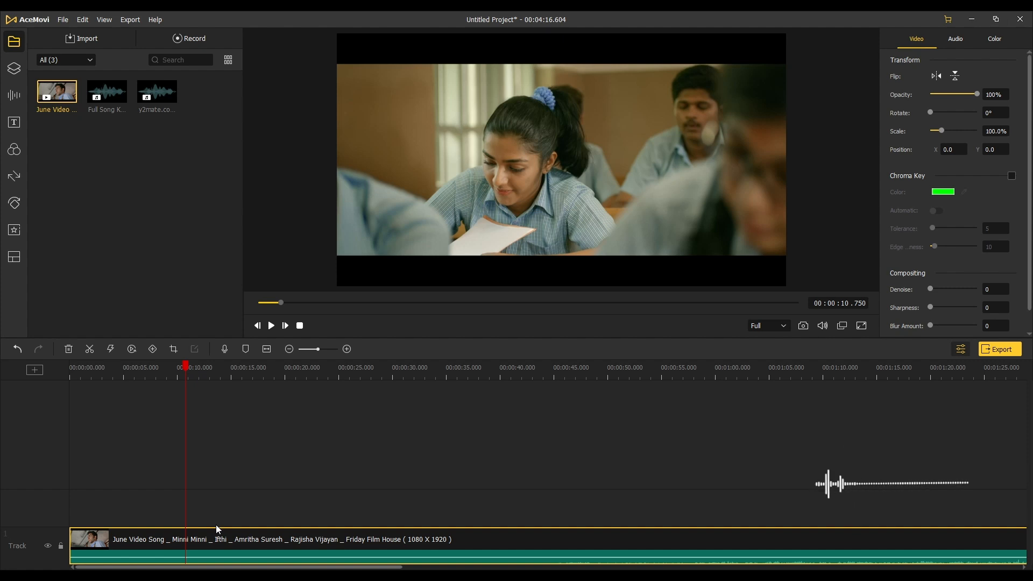
{"action": "key", "text": "ctrl+b"}
{"action": "mouse_move", "coordinate": [217, 541]}
{"action": "left_mouse_down"}
{"action": "mouse_move", "coordinate": [295, 540]}
{"action": "mouse_move", "coordinate": [231, 546]}
{"action": "left_mouse_up"}
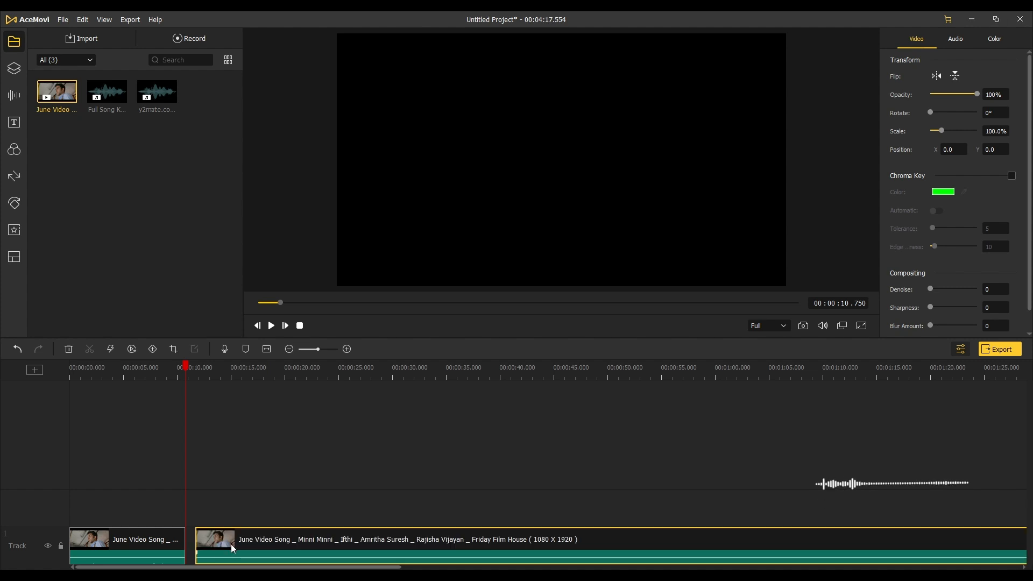
Step: Try enlarging the second clip's scale to 293.5%, and reduce it to 119.2% and 91.7%
{"action": "left_click_drag", "start_coordinate": [192, 371], "coordinate": [163, 379]}
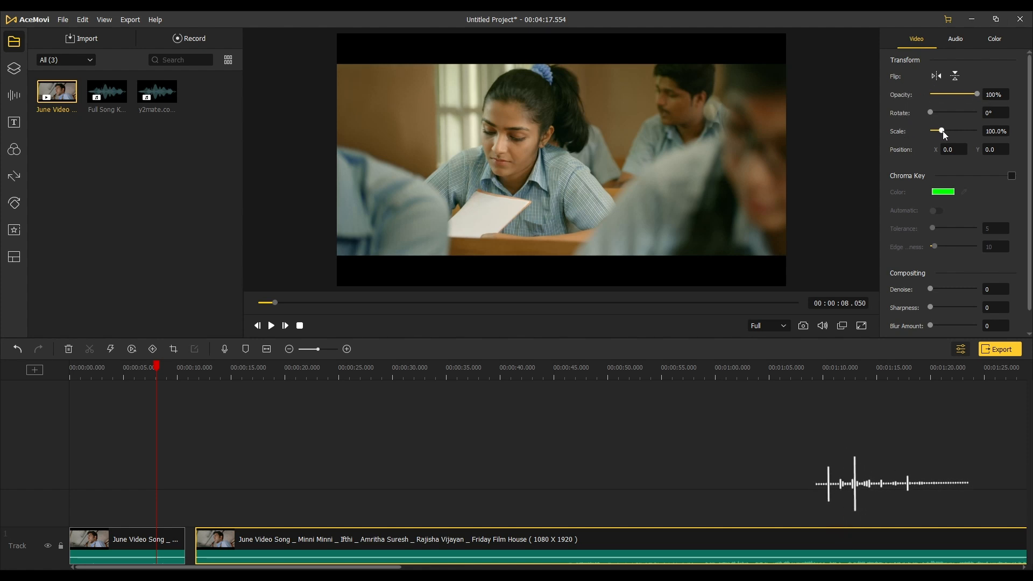
{"action": "left_click_drag", "start_coordinate": [942, 131], "coordinate": [965, 133]}
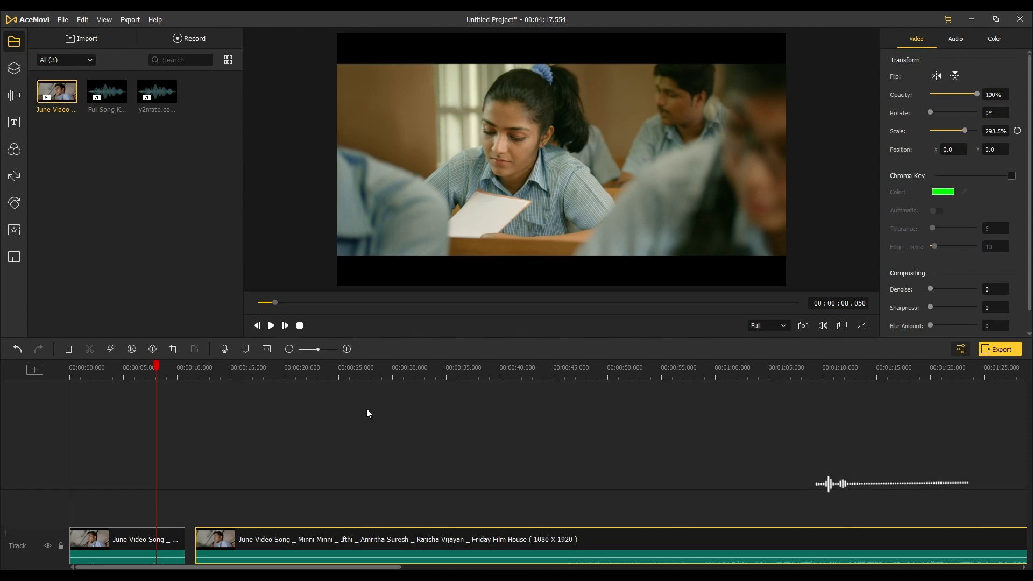
{"action": "left_click_drag", "start_coordinate": [158, 370], "coordinate": [276, 405]}
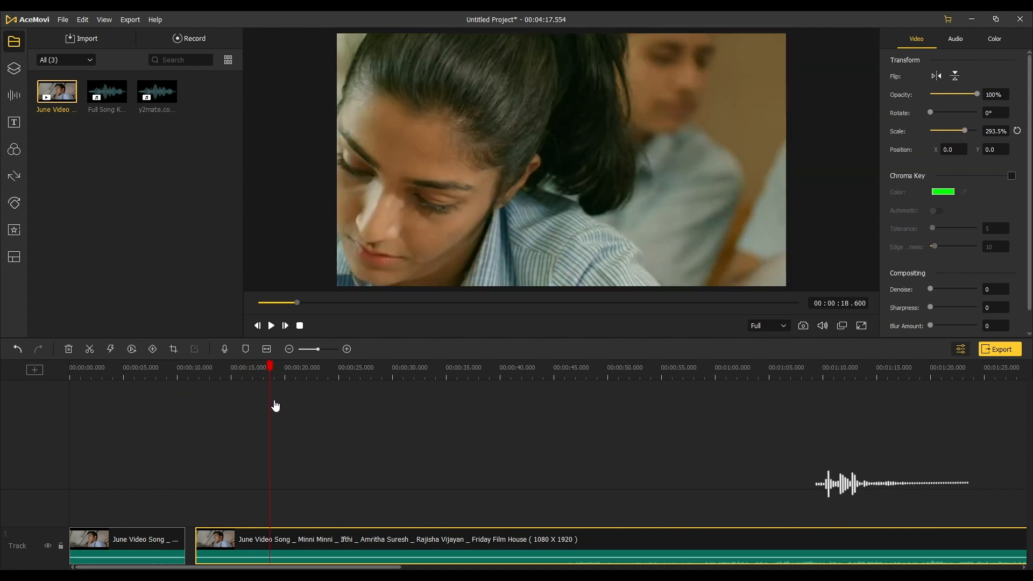
{"action": "left_click_drag", "start_coordinate": [964, 132], "coordinate": [945, 130]}
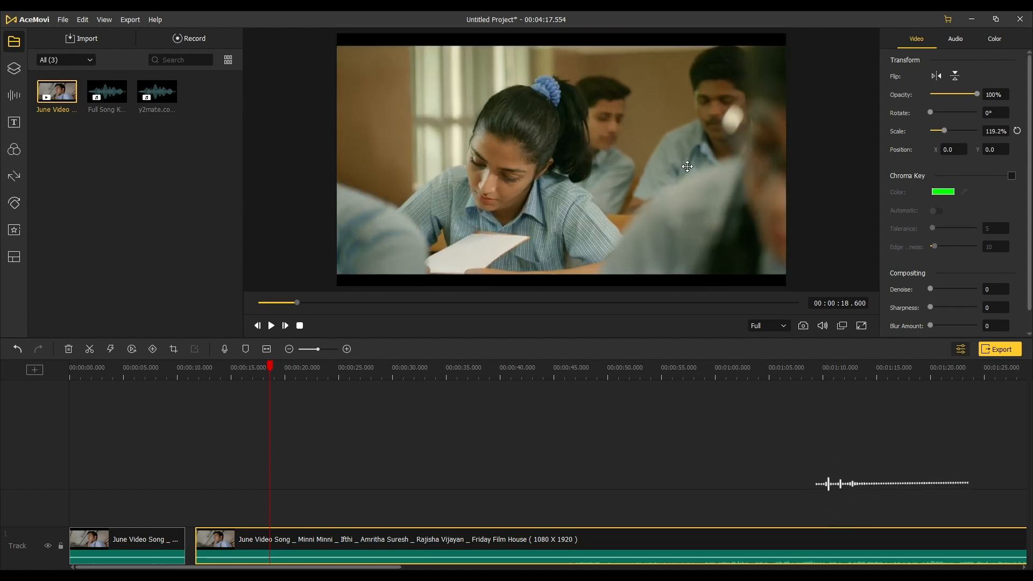
{"action": "left_click_drag", "start_coordinate": [948, 130], "coordinate": [941, 131]}
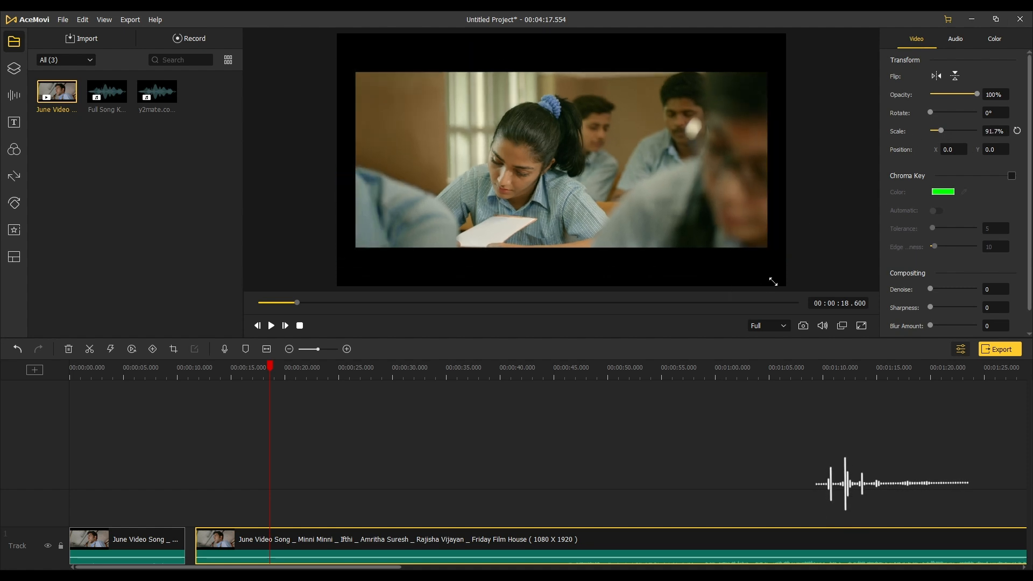
Step: Try shrinking the second clip to about 54.1% directly in the preview, and undo the resize
{"action": "left_click_drag", "start_coordinate": [771, 282], "coordinate": [577, 187]}
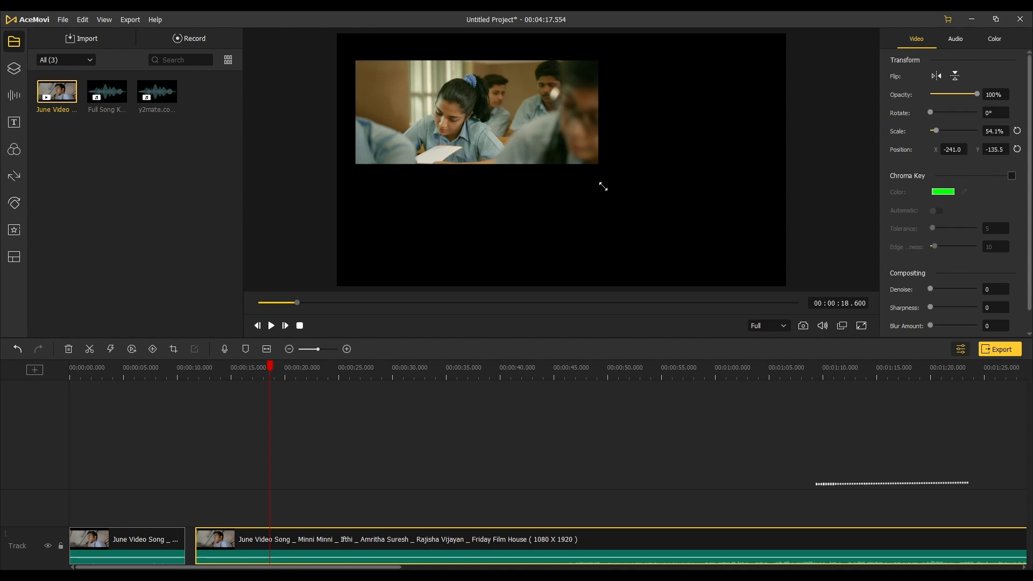
{"action": "key", "text": "ctrl+z"}
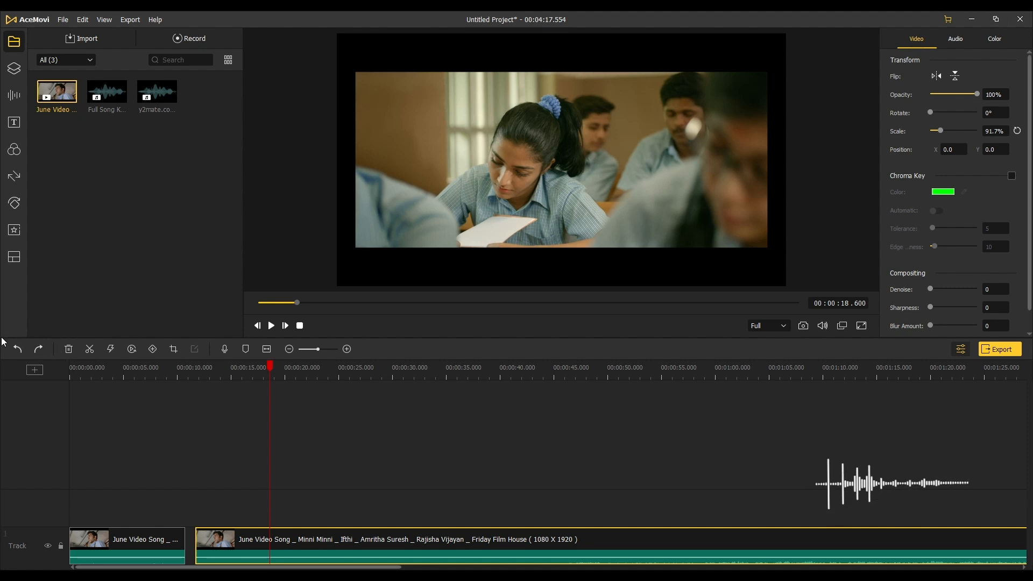
{"action": "left_click", "coordinate": [39, 353]}
{"action": "left_click", "coordinate": [17, 350]}
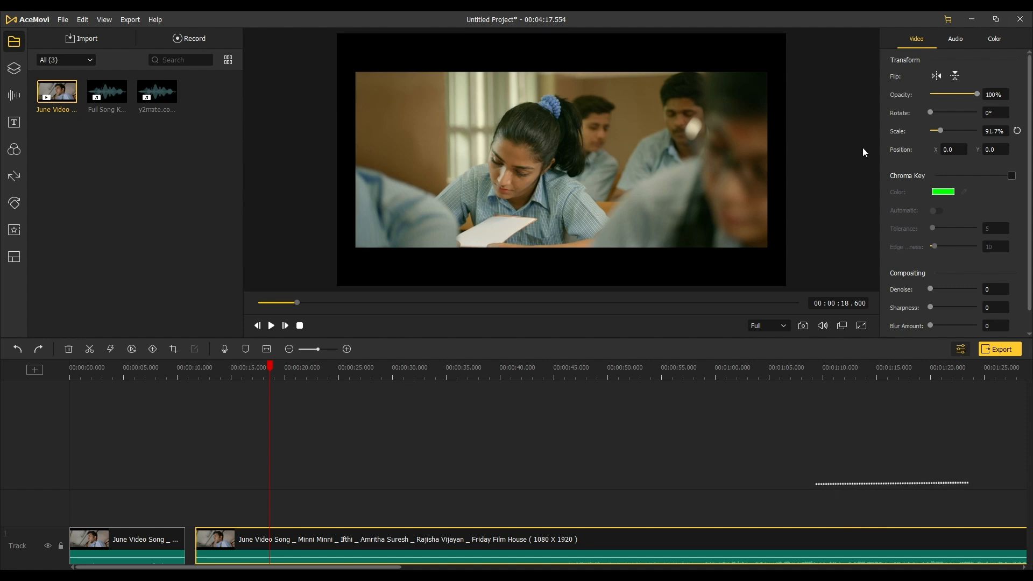
Step: Set the second clip's scale to about 114.7% and check the picture in the full-screen preview
{"action": "left_click_drag", "start_coordinate": [941, 131], "coordinate": [944, 130]}
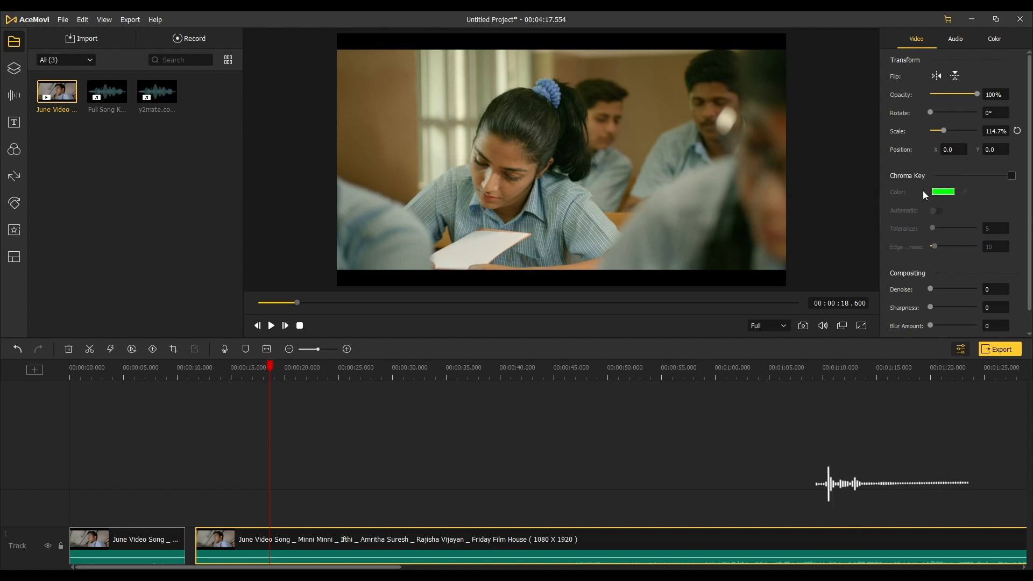
{"action": "scroll", "coordinate": [920, 227], "scroll_direction": "down", "scroll_amount": 1}
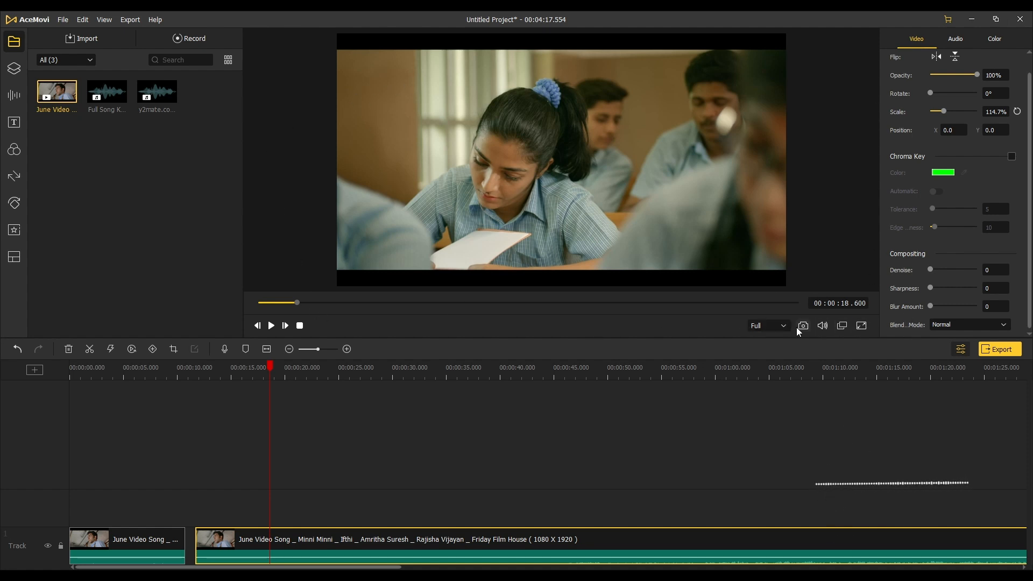
{"action": "left_click", "coordinate": [861, 327]}
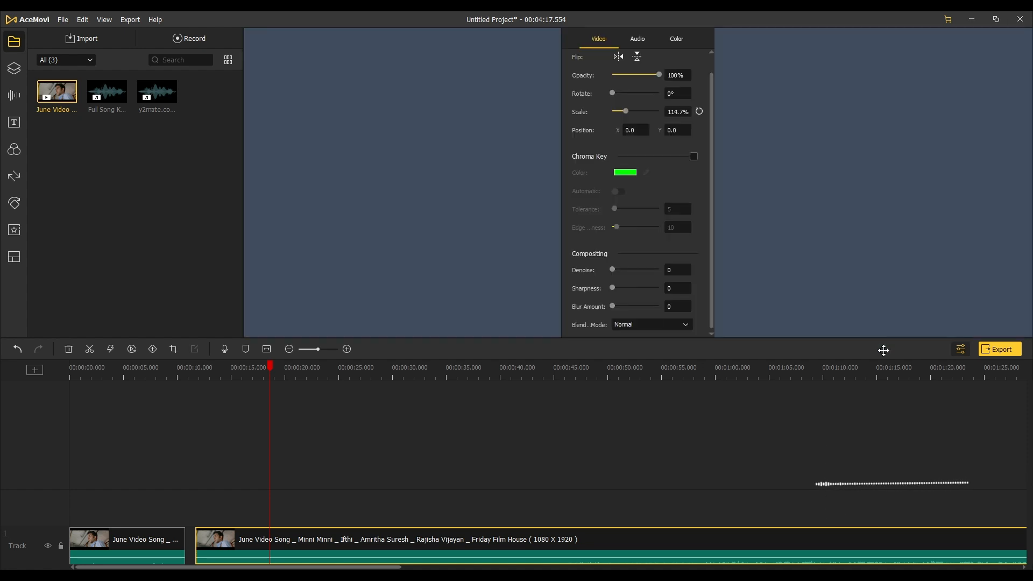
{"action": "key", "text": "Escape"}
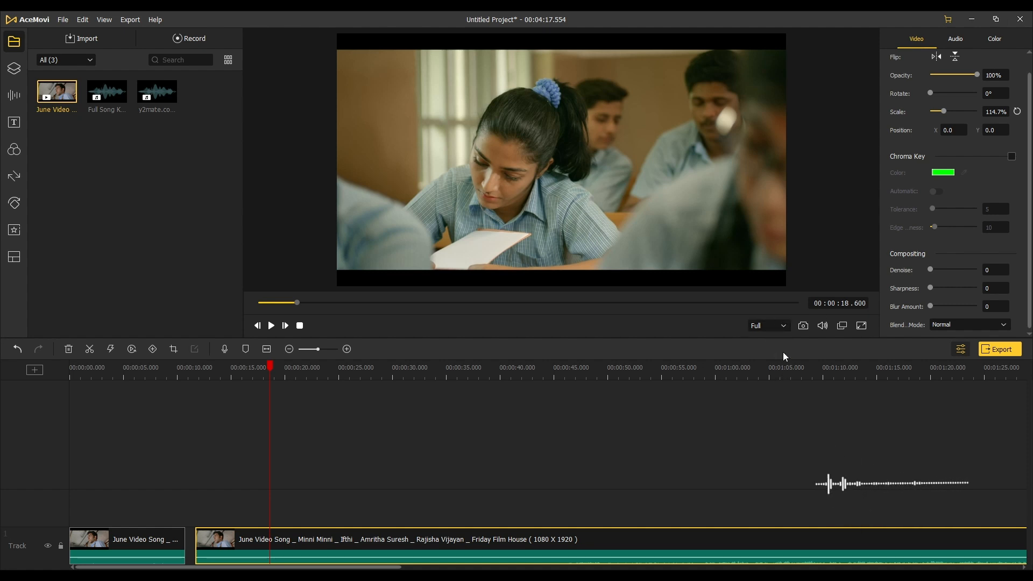
Step: Try the 1/2 and 1/4 preview qualities, move the playhead to about 21.5 s, and restore the quality to Full
{"action": "scroll", "coordinate": [770, 326], "scroll_direction": "down", "scroll_amount": 1}
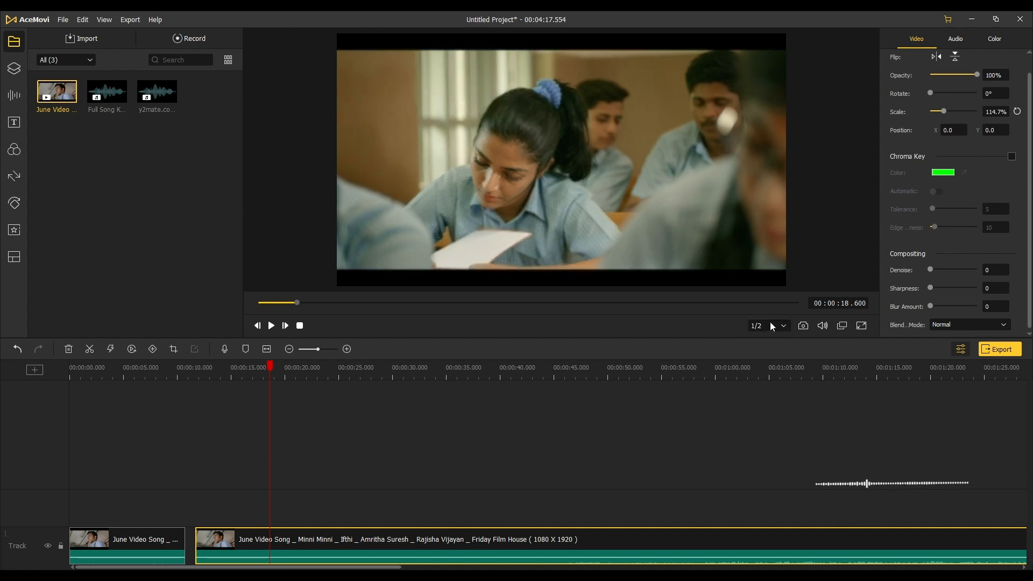
{"action": "scroll", "coordinate": [771, 326], "scroll_direction": "down", "scroll_amount": 1}
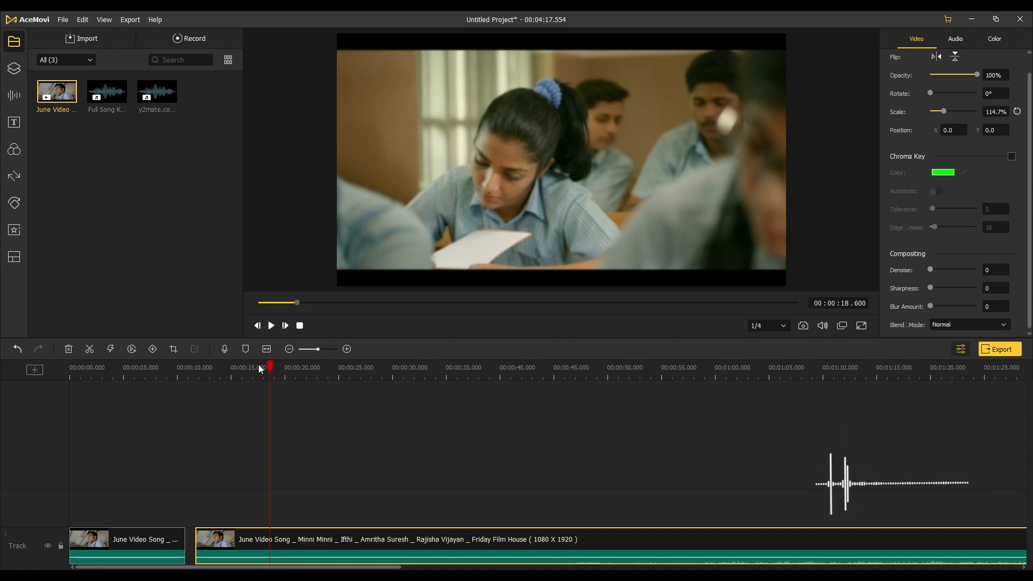
{"action": "left_click_drag", "start_coordinate": [271, 368], "coordinate": [302, 368]}
{"action": "left_click", "coordinate": [754, 324]}
{"action": "left_click", "coordinate": [760, 337]}
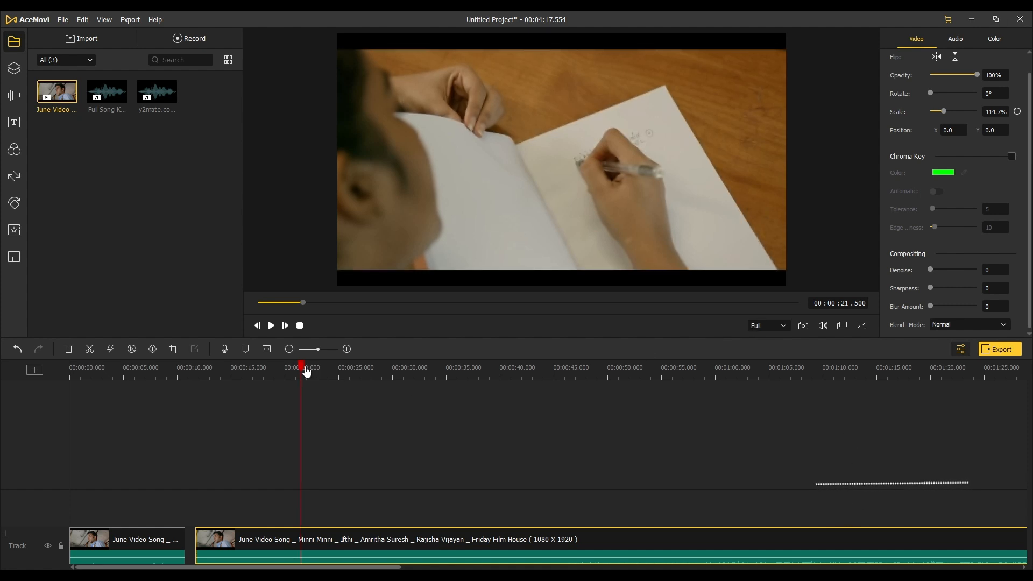
Step: Add the five-pointed star sticker at about 20.9 s on the second track above the video
{"action": "left_click_drag", "start_coordinate": [308, 370], "coordinate": [300, 372]}
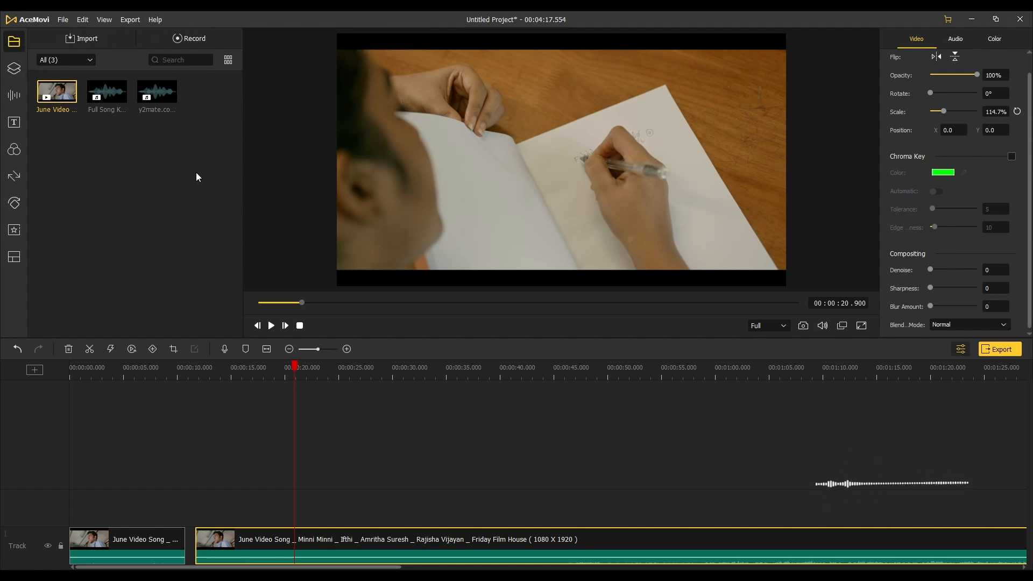
{"action": "left_click", "coordinate": [16, 74]}
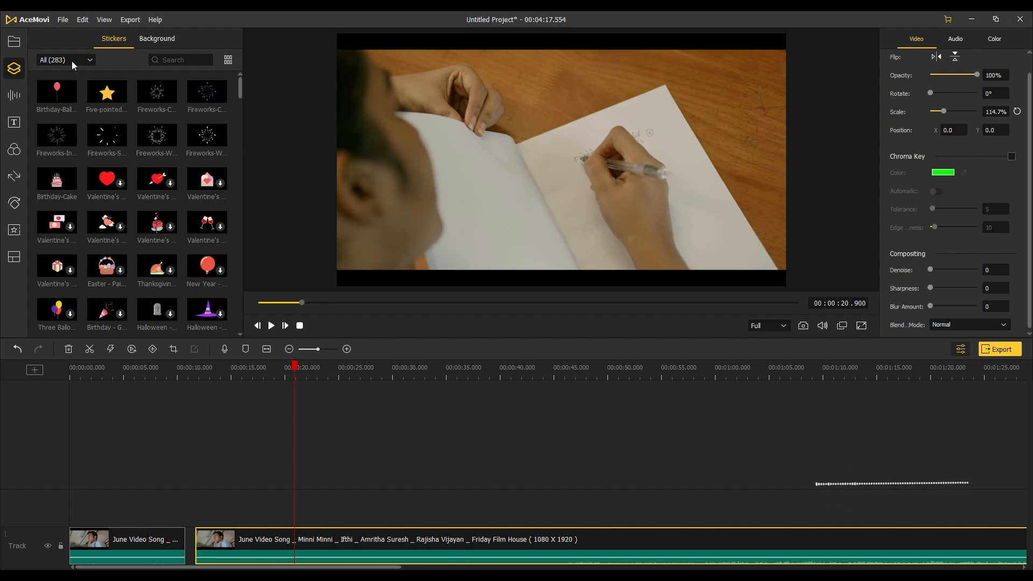
{"action": "left_click", "coordinate": [107, 92]}
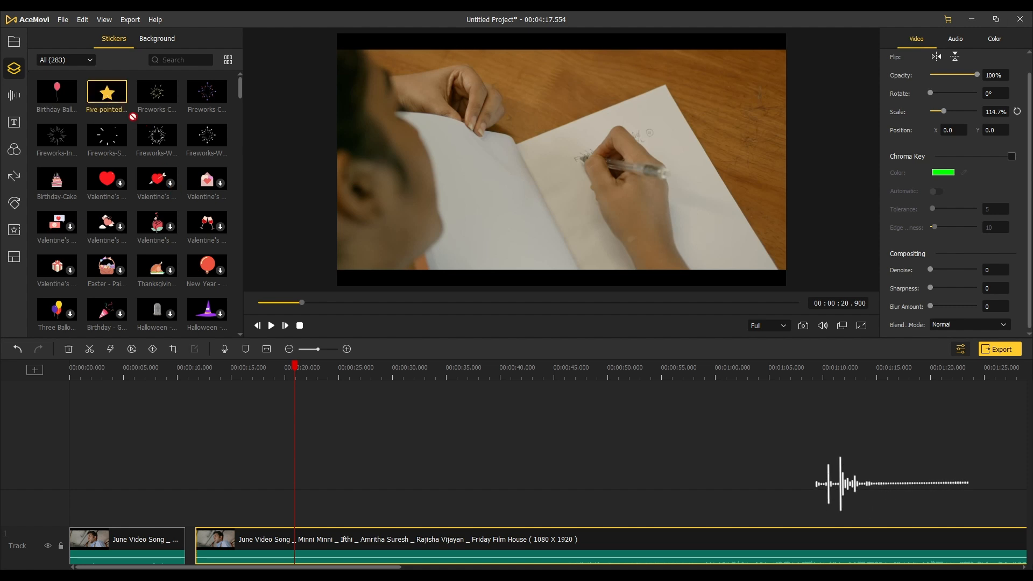
{"action": "left_click", "coordinate": [120, 96]}
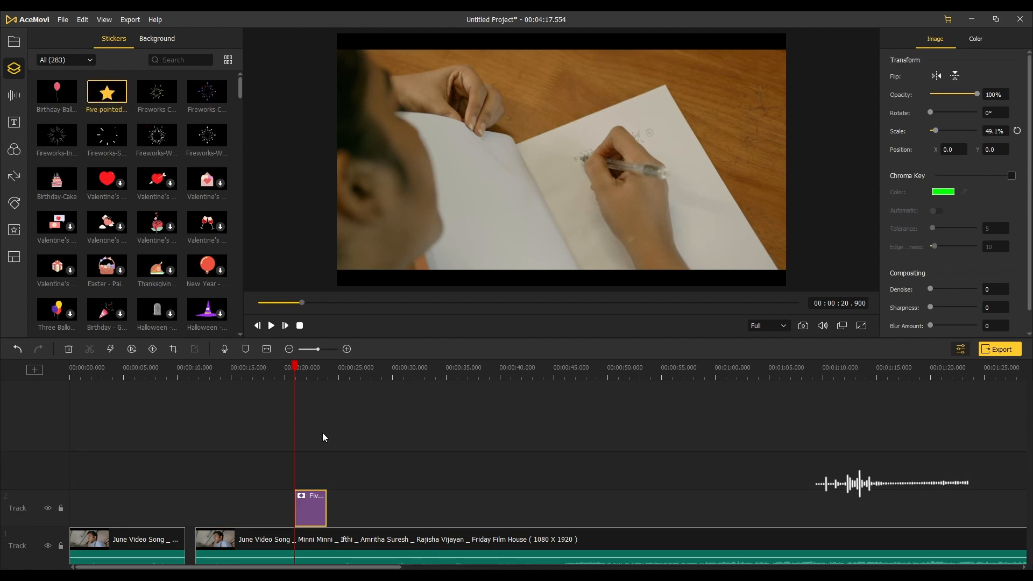
Step: Play back the section from about 20.65 s to check the star sticker over the video
{"action": "left_click", "coordinate": [305, 373]}
{"action": "left_click_drag", "start_coordinate": [310, 374], "coordinate": [299, 380]}
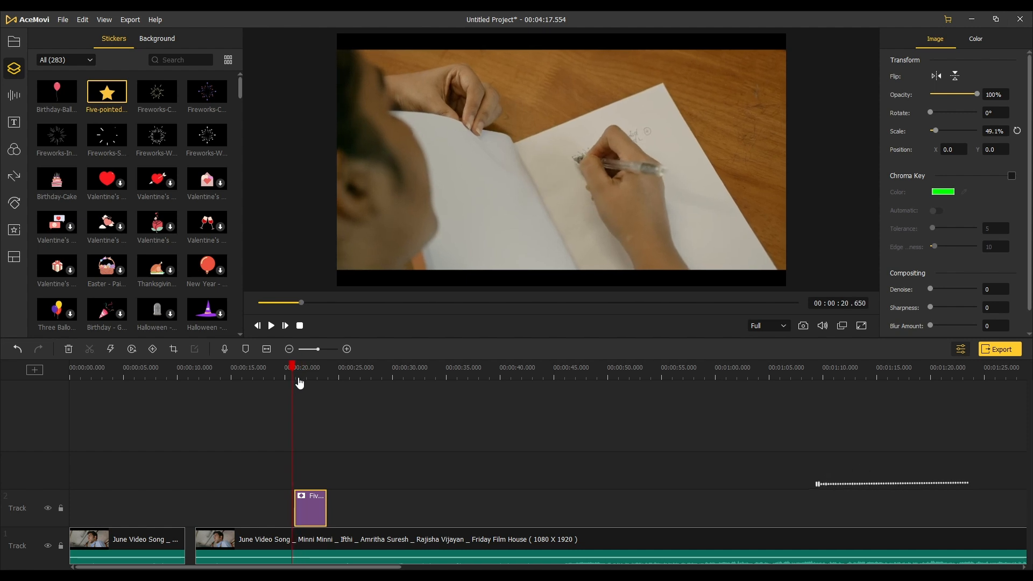
{"action": "key", "text": "space"}
{"action": "key", "text": "space"}
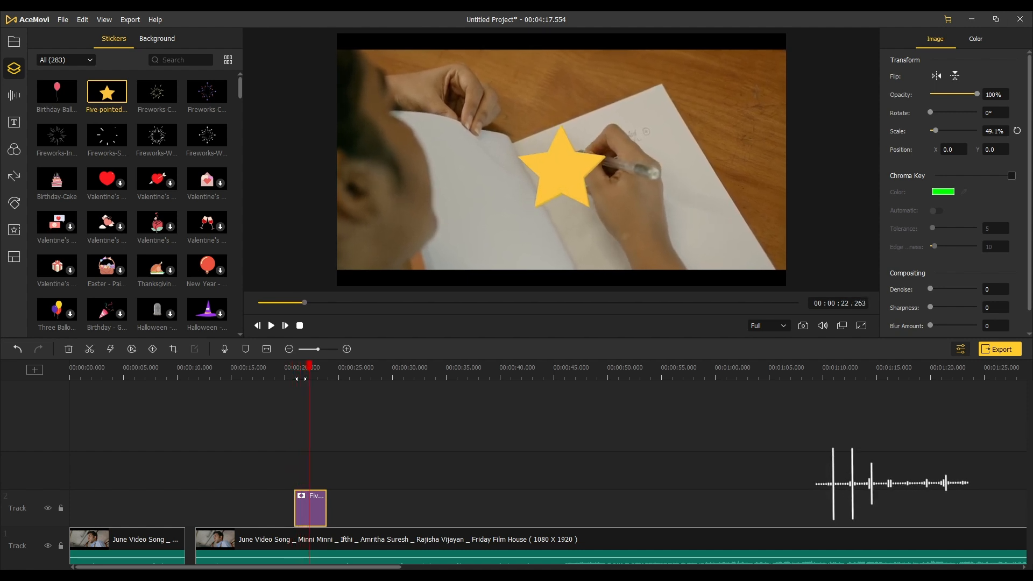
Step: Delete the star sticker and place the Pickled Pink background music on the second track from about 16 s
{"action": "left_click", "coordinate": [143, 41]}
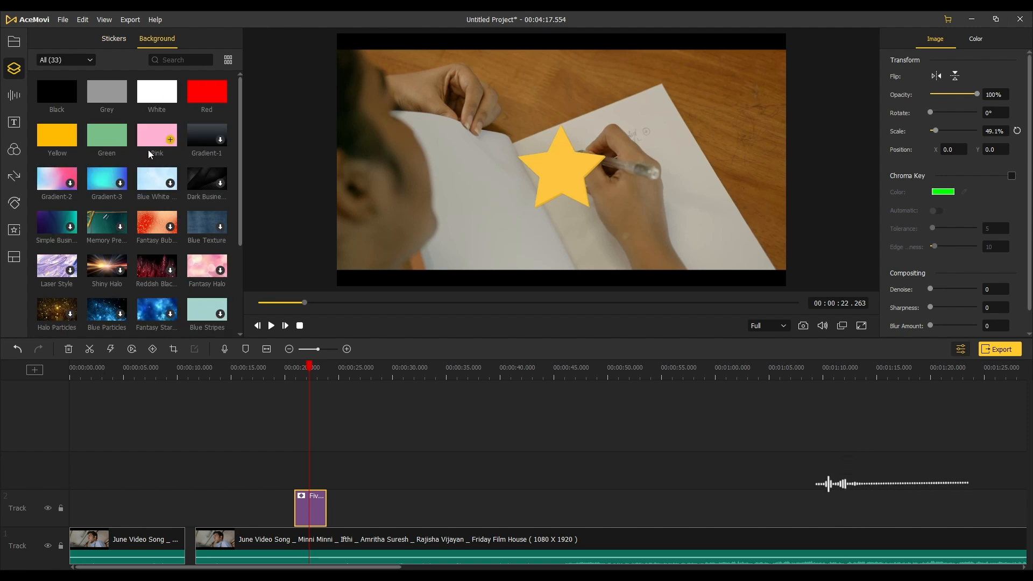
{"action": "left_click", "coordinate": [15, 97]}
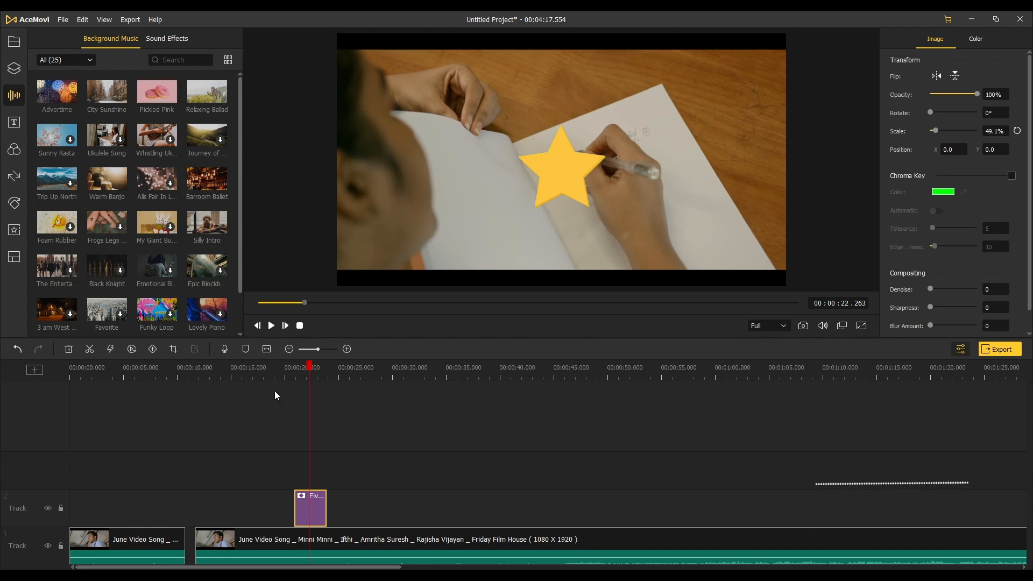
{"action": "key", "text": "Delete"}
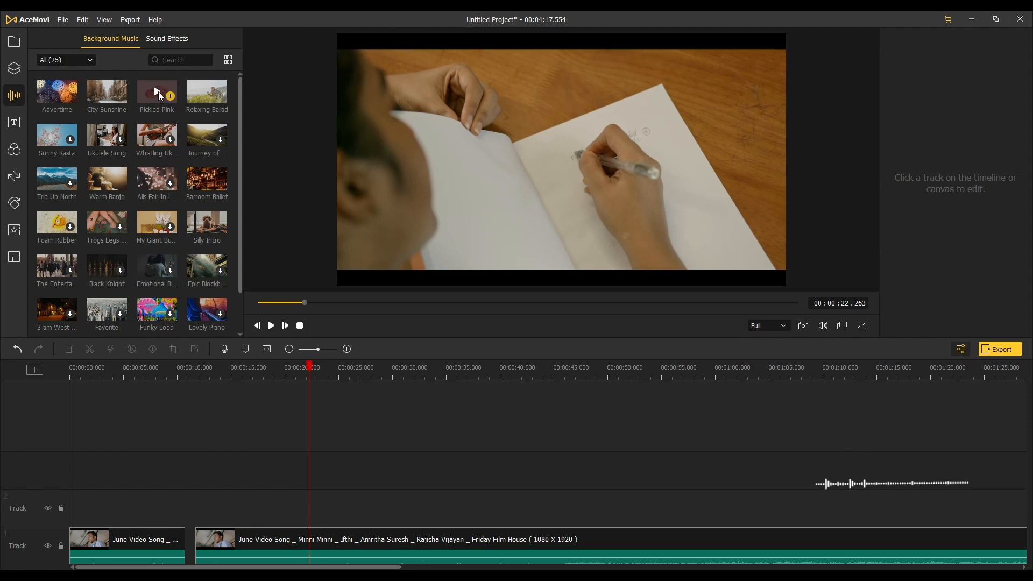
{"action": "left_click_drag", "start_coordinate": [156, 97], "coordinate": [259, 505]}
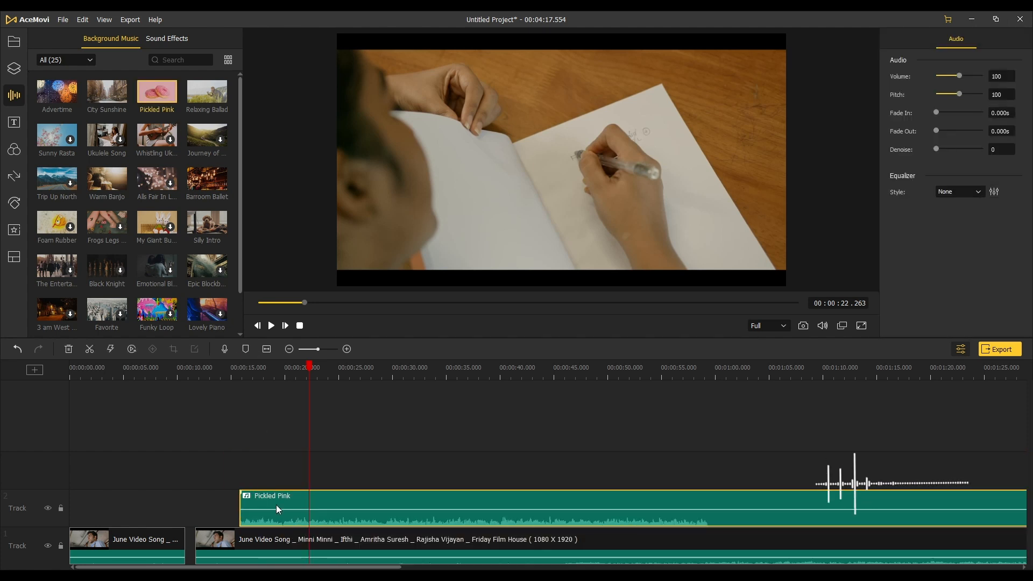
Step: Preview the Explosion sound effect and browse the other available sound effects
{"action": "left_click", "coordinate": [155, 43]}
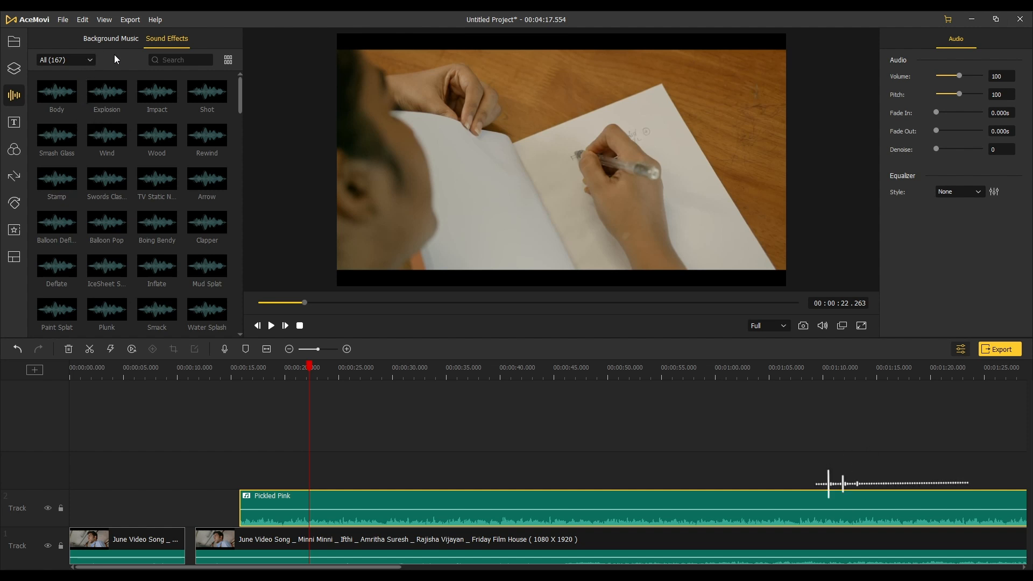
{"action": "left_click", "coordinate": [106, 94]}
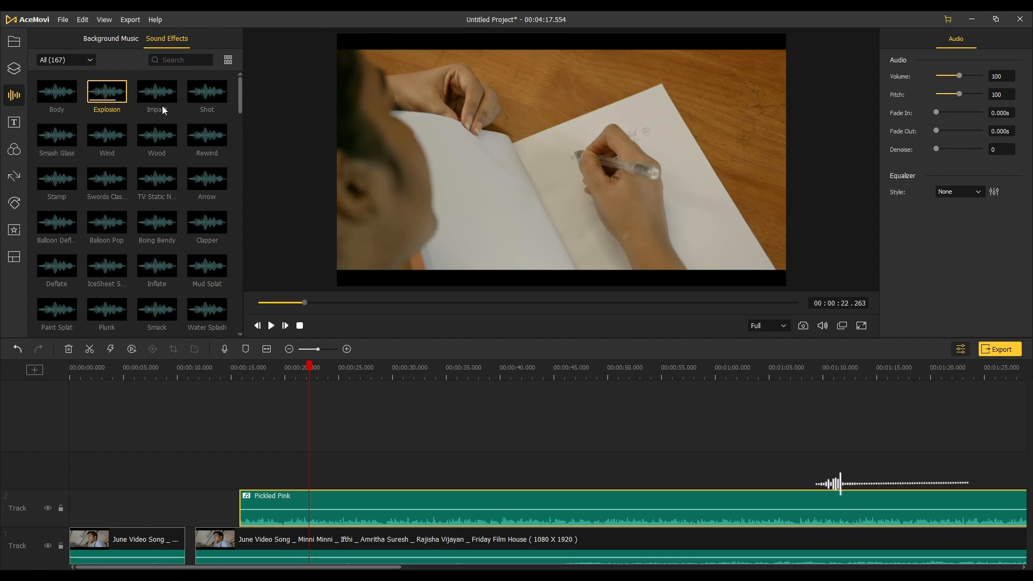
{"action": "scroll", "coordinate": [162, 108], "scroll_direction": "down", "scroll_amount": 2}
{"action": "scroll", "coordinate": [182, 144], "scroll_direction": "down", "scroll_amount": 1}
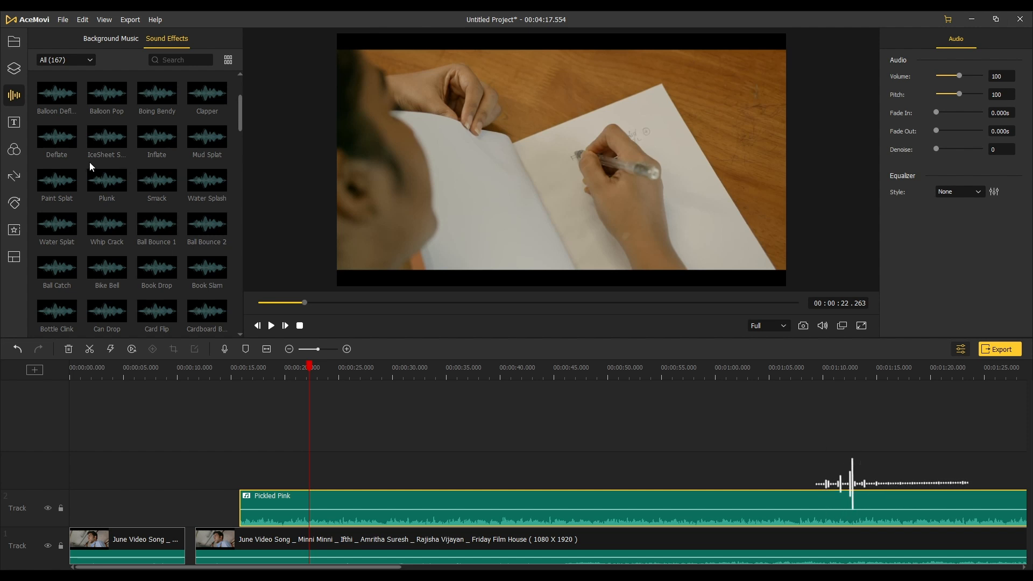
Step: Browse the text templates and the static and dynamic text styles
{"action": "left_click", "coordinate": [15, 130]}
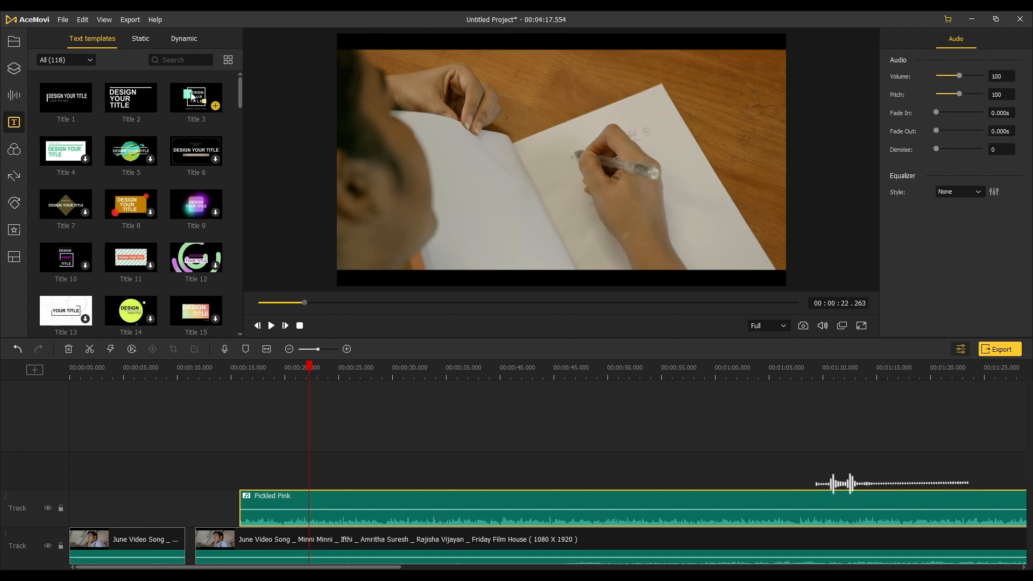
{"action": "left_click", "coordinate": [141, 39]}
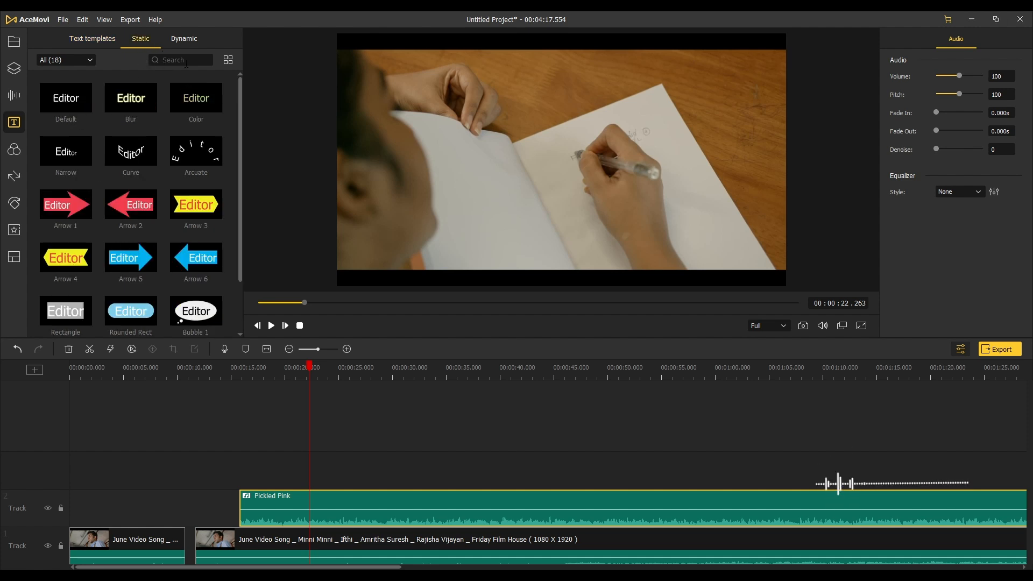
{"action": "scroll", "coordinate": [133, 166], "scroll_direction": "down", "scroll_amount": 1}
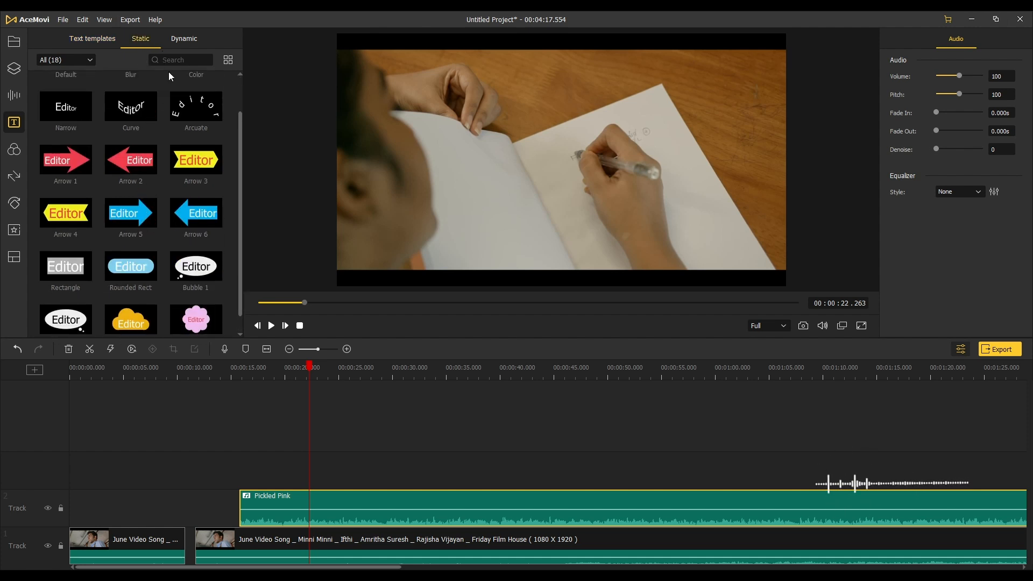
{"action": "left_click", "coordinate": [188, 39]}
{"action": "scroll", "coordinate": [101, 202], "scroll_direction": "down", "scroll_amount": 2}
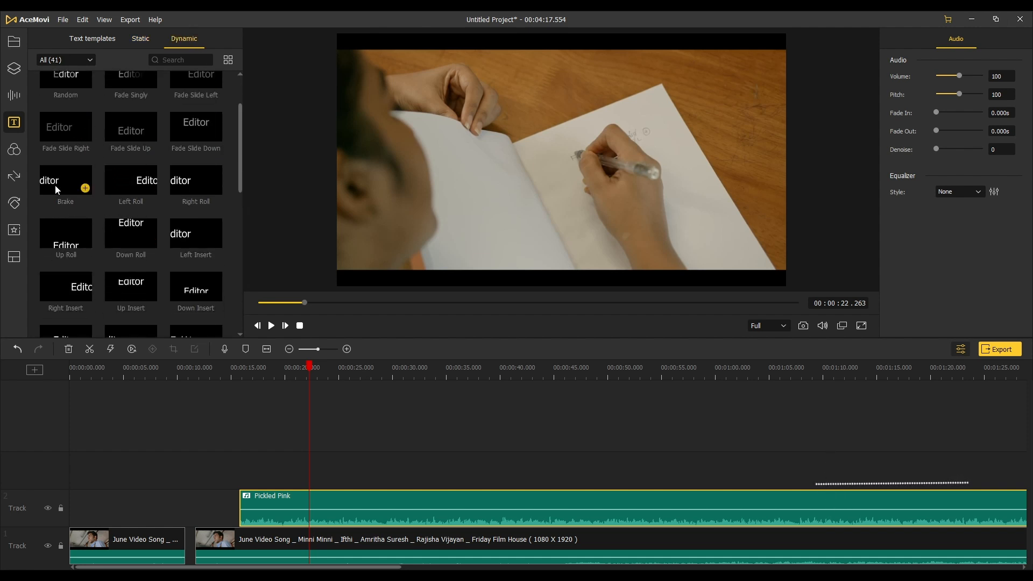
{"action": "scroll", "coordinate": [131, 139], "scroll_direction": "up", "scroll_amount": 1}
{"action": "left_click", "coordinate": [84, 40]}
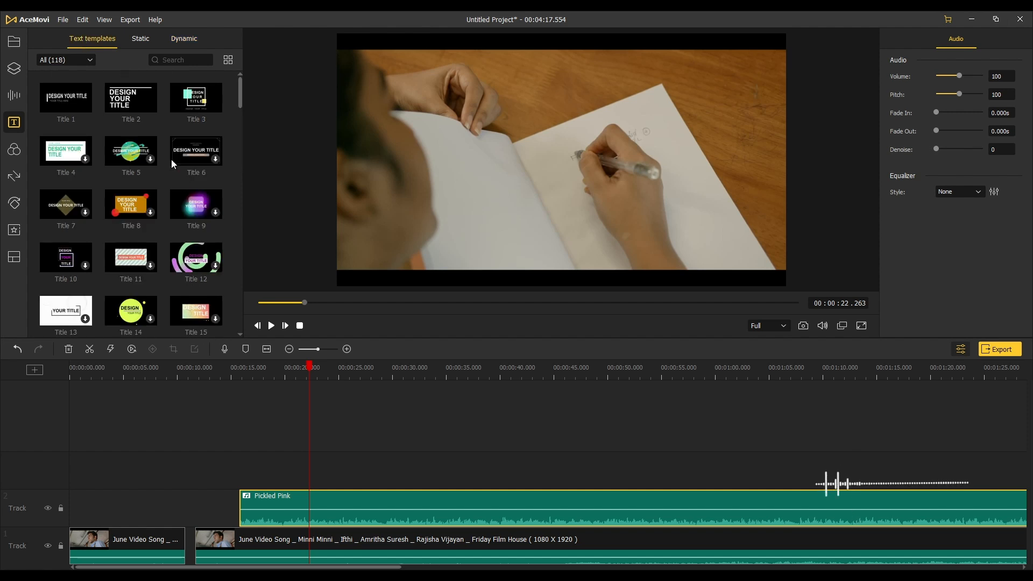
Step: Add the Title 2 text template on the third track at about 22.3 s and play it back over the video
{"action": "left_click", "coordinate": [151, 106]}
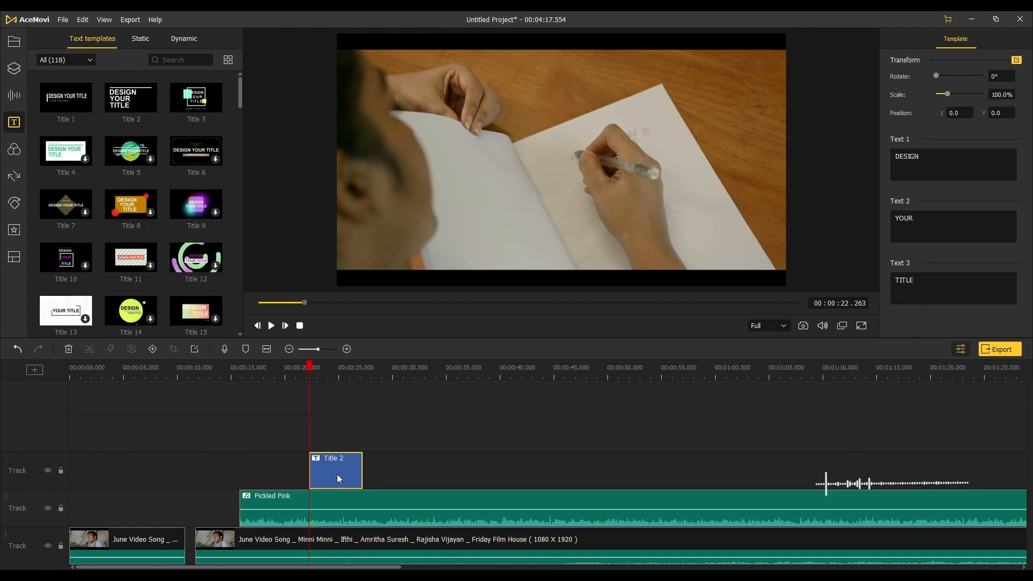
{"action": "key", "text": "space"}
{"action": "key", "text": "space"}
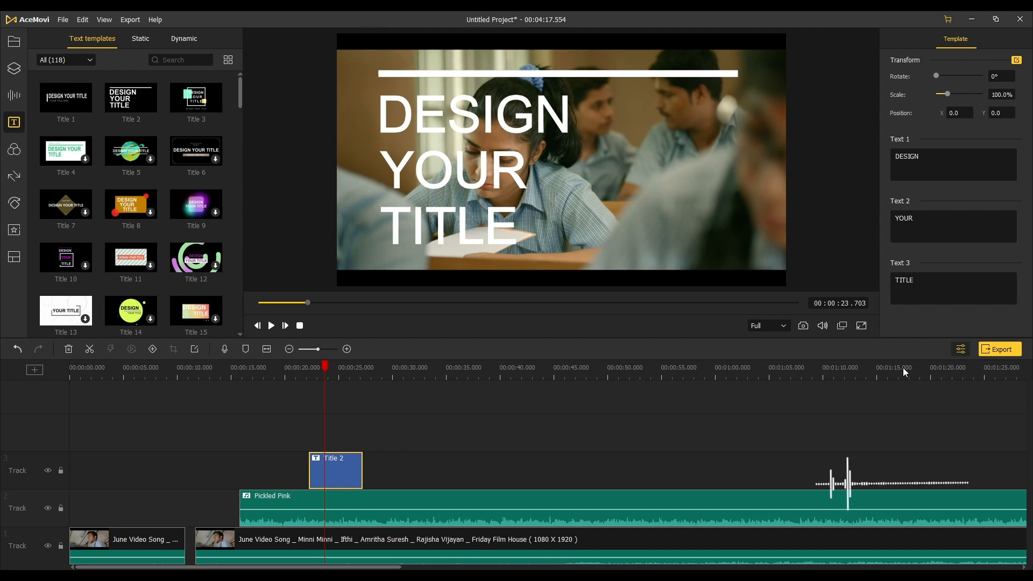
Step: Replace the first line of the Title 2 text with "mm77" and the second line with "studio"
{"action": "left_click_drag", "start_coordinate": [951, 157], "coordinate": [866, 154]}
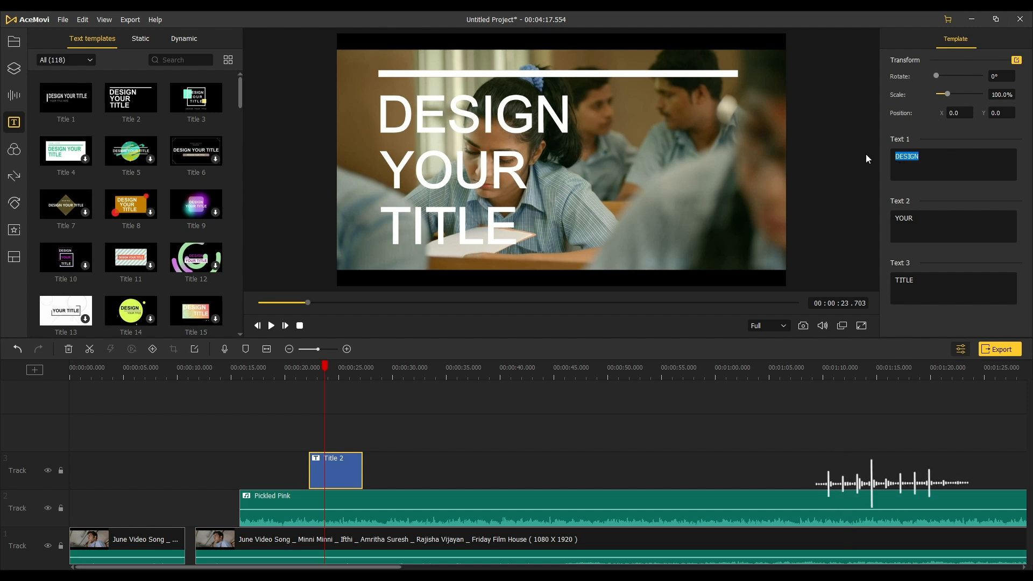
{"action": "key", "text": "BackSpace"}
{"action": "type", "text": "mm77"}
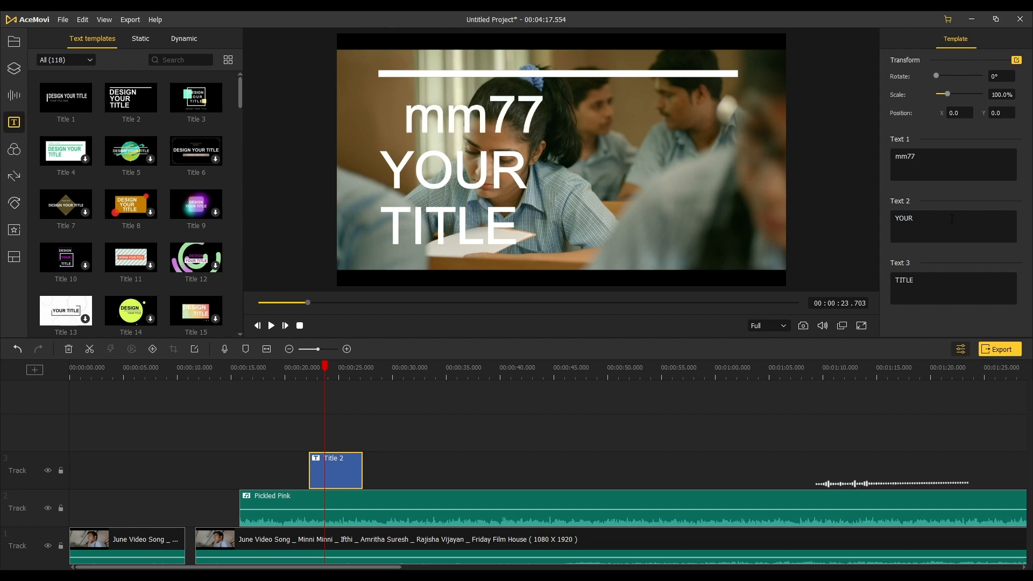
{"action": "left_click_drag", "start_coordinate": [932, 227], "coordinate": [864, 218]}
{"action": "key", "text": "BackSpace"}
{"action": "type", "text": "studio"}
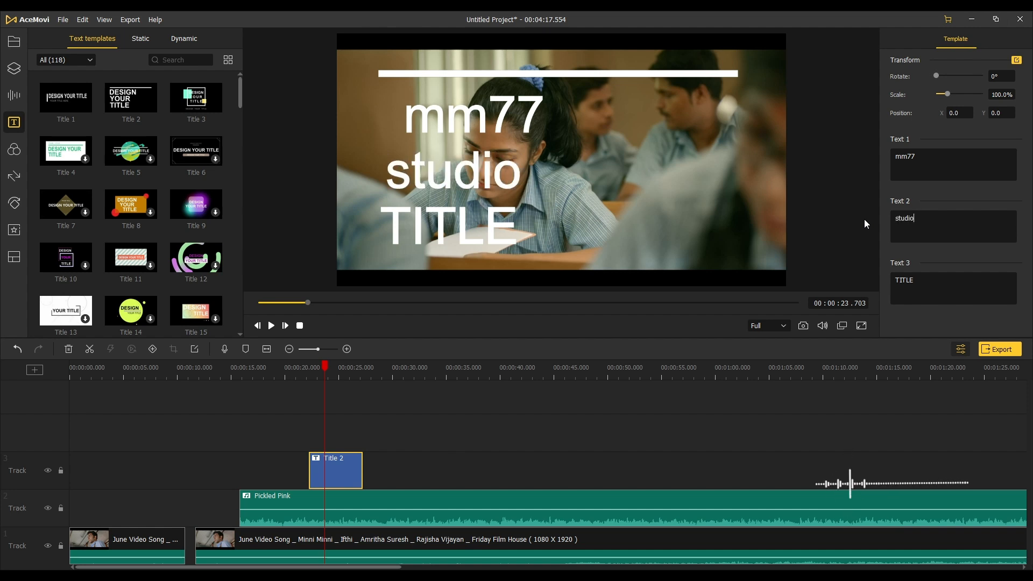
Step: Replace the third line of the Title 2 text with "ok bye"
{"action": "left_click_drag", "start_coordinate": [923, 286], "coordinate": [857, 281]}
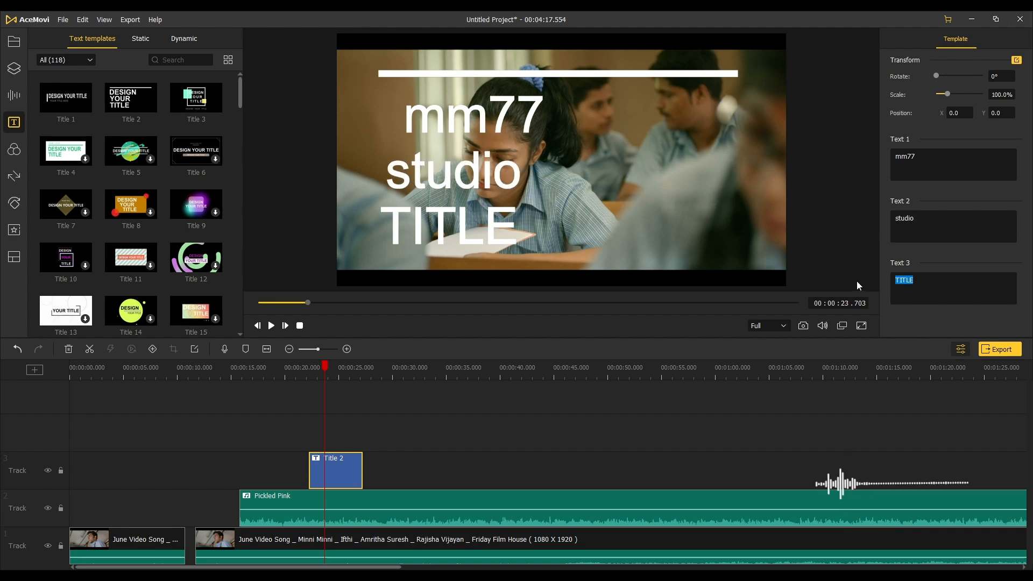
{"action": "key", "text": "BackSpace"}
{"action": "type", "text": "ok"}
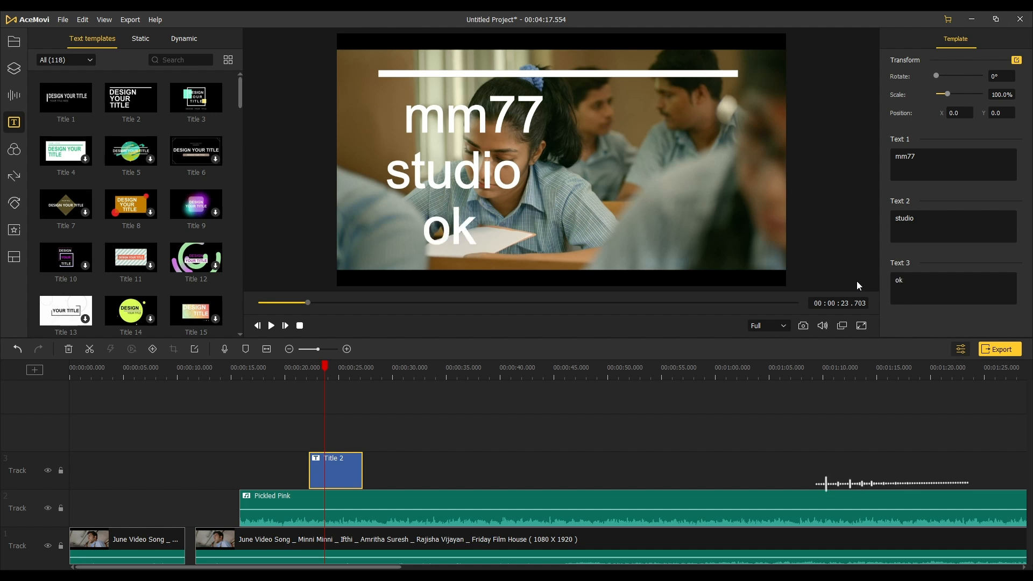
{"action": "type", "text": " buye"}
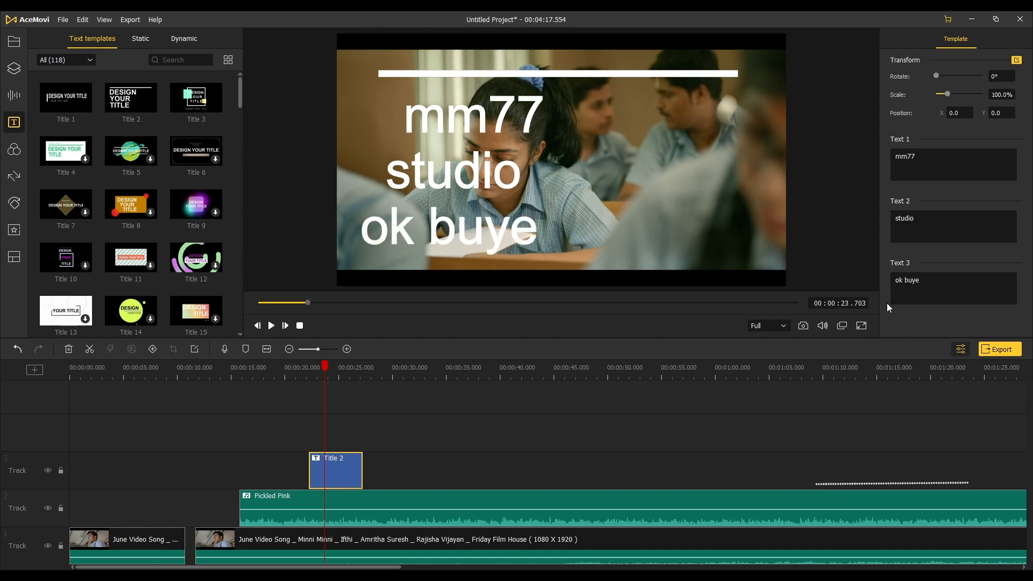
{"action": "key", "text": "BackSpace"}
{"action": "key", "text": "BackSpace"}
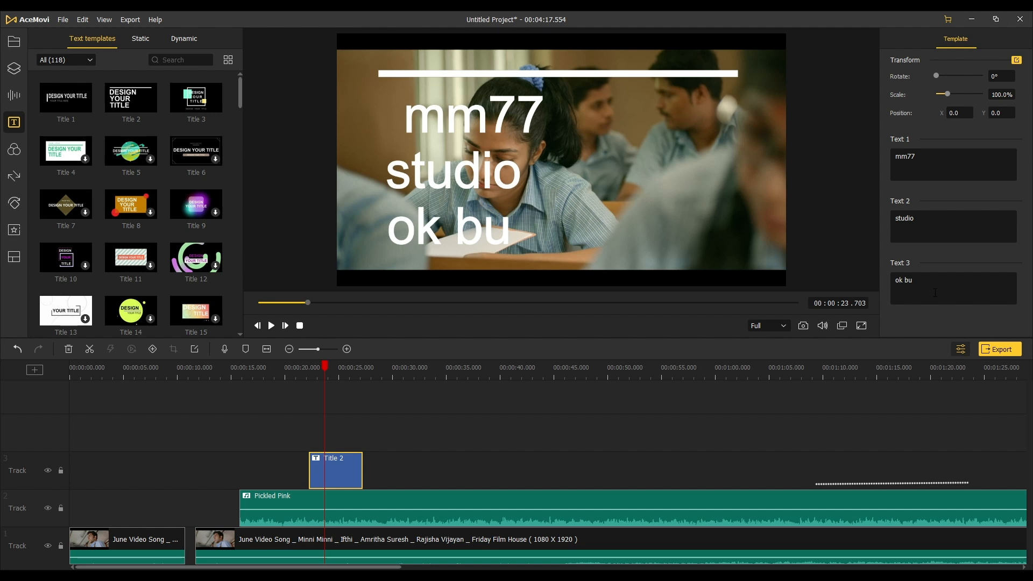
{"action": "key", "text": "BackSpace"}
{"action": "type", "text": "ye"}
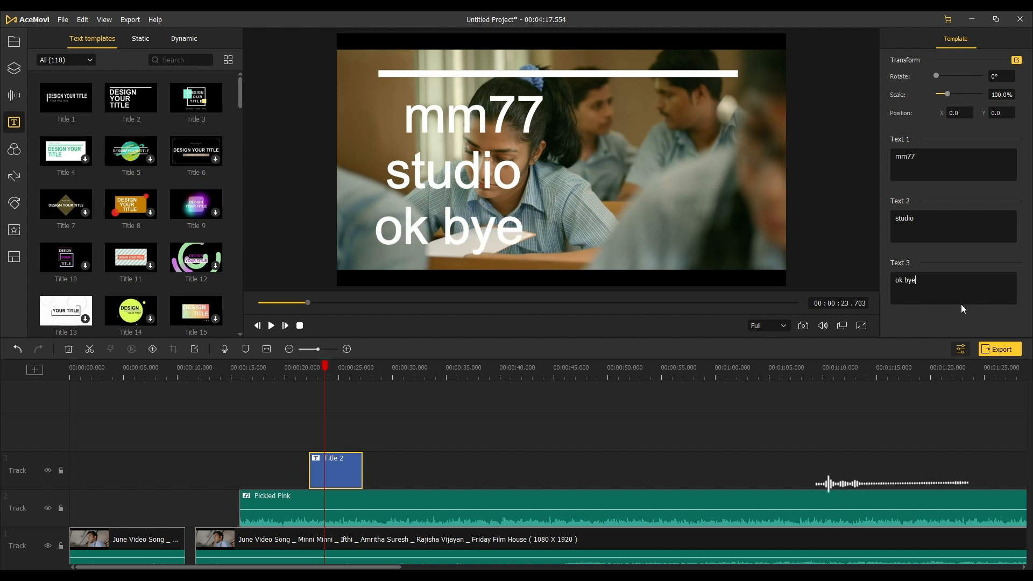
Step: Play back the edited title from its start and delete it from the third track
{"action": "left_click_drag", "start_coordinate": [325, 367], "coordinate": [309, 375]}
{"action": "key", "text": "space"}
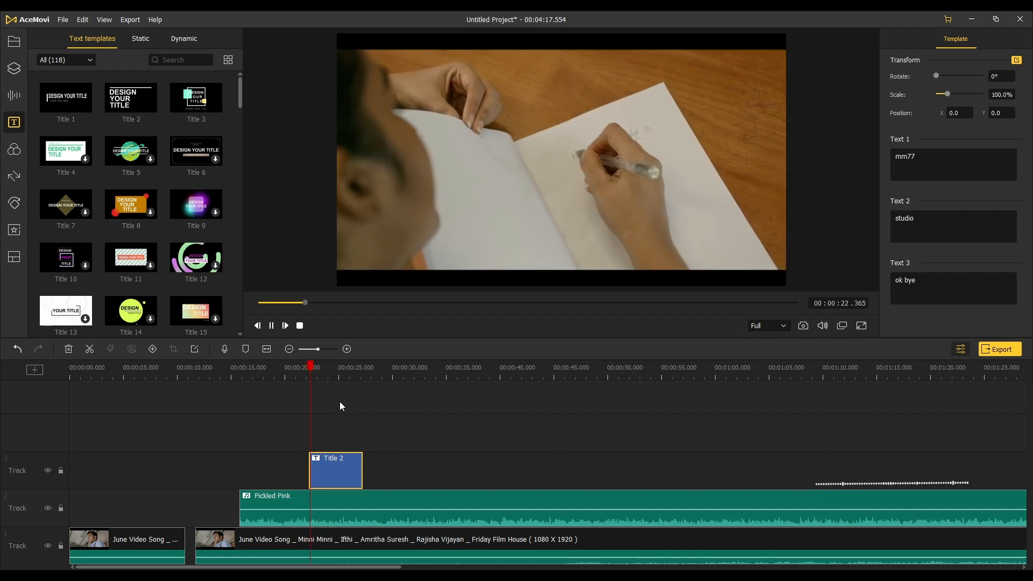
{"action": "key", "text": "space"}
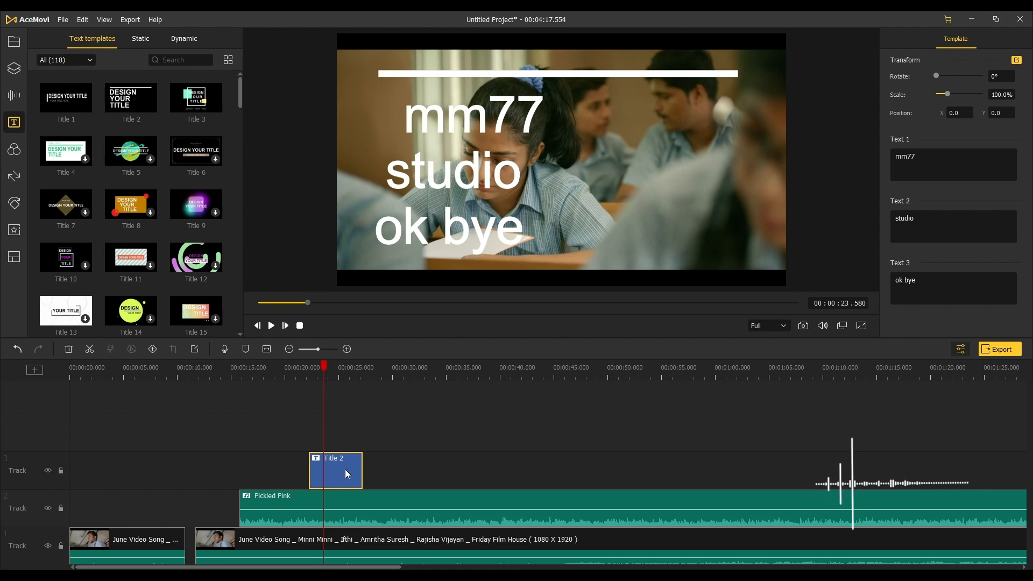
{"action": "key", "text": "Delete"}
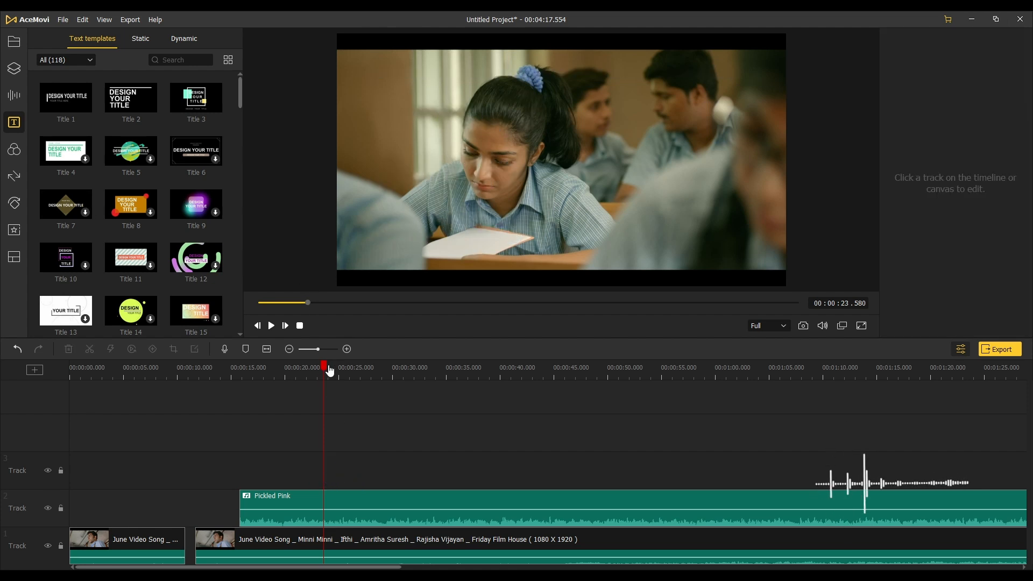
{"action": "left_click_drag", "start_coordinate": [329, 371], "coordinate": [341, 375]}
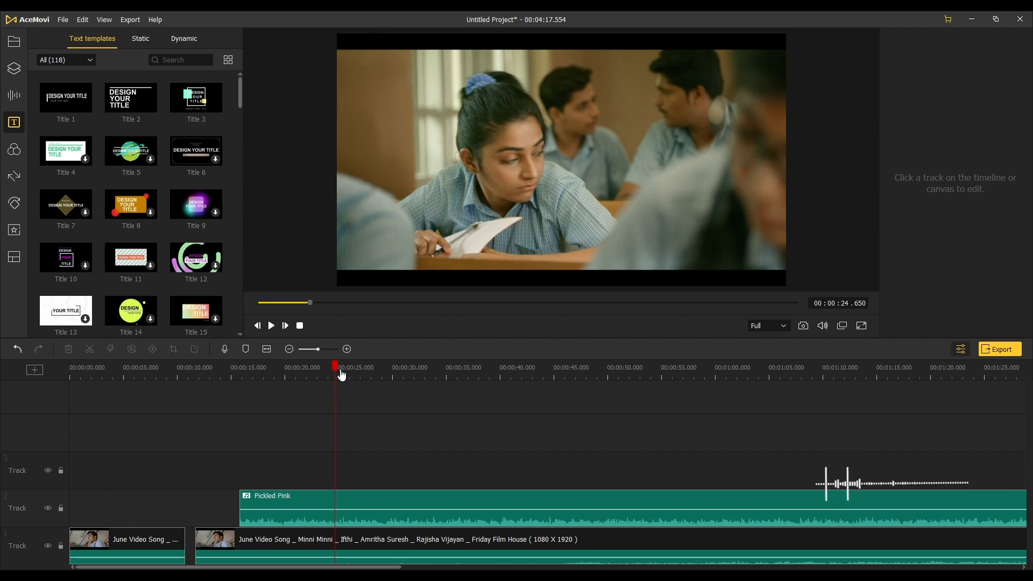
Step: Browse the available filters and overlays
{"action": "left_click", "coordinate": [16, 154]}
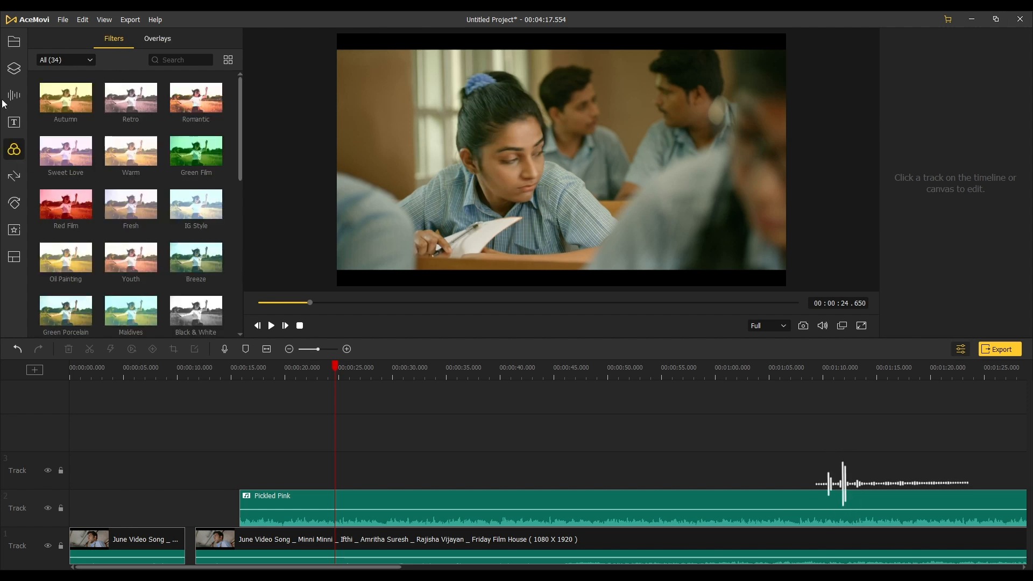
{"action": "left_click", "coordinate": [159, 43]}
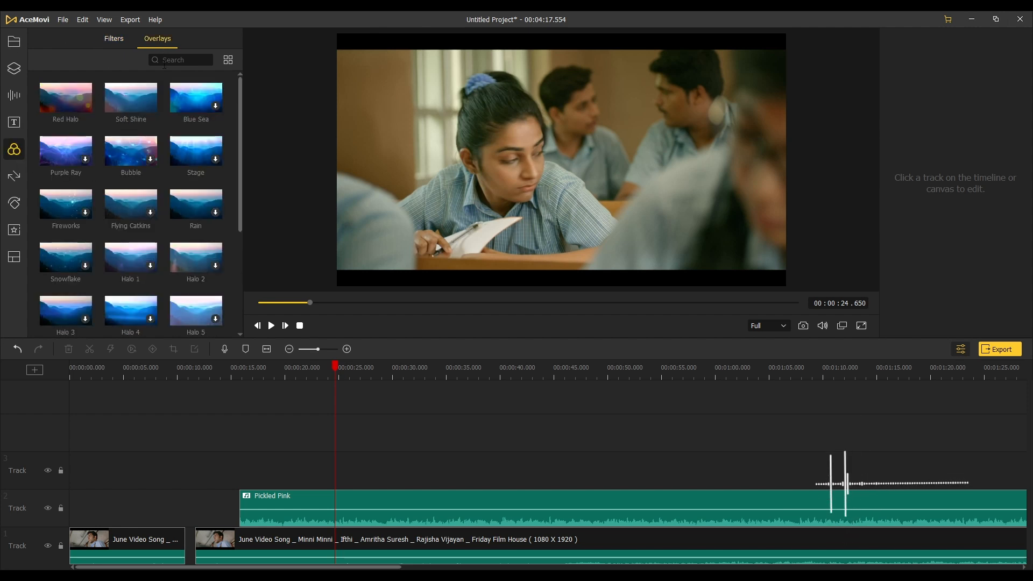
{"action": "scroll", "coordinate": [123, 149], "scroll_direction": "down", "scroll_amount": 1}
{"action": "scroll", "coordinate": [109, 143], "scroll_direction": "down", "scroll_amount": 3}
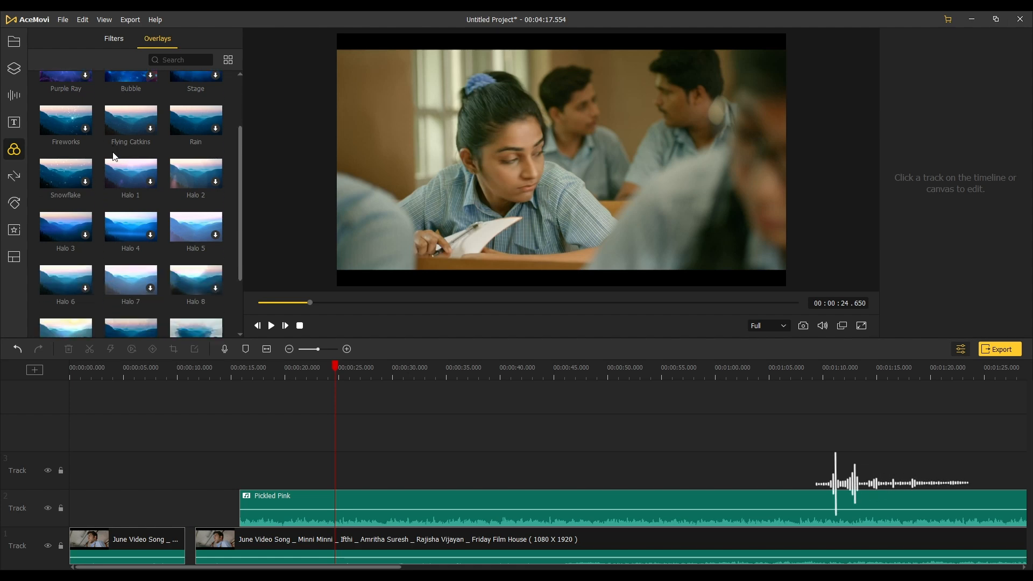
{"action": "left_click", "coordinate": [113, 37]}
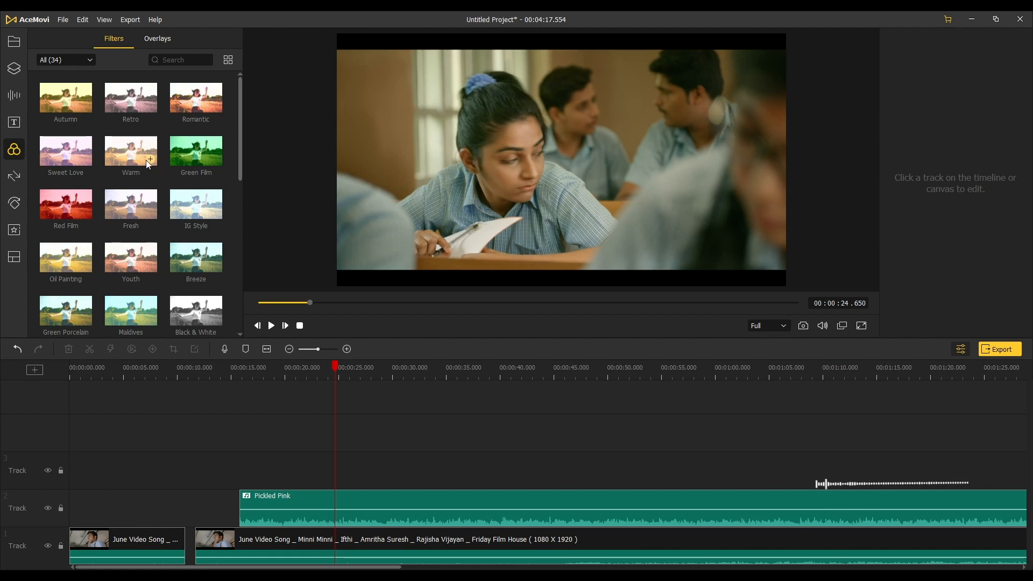
Step: Look through the library of video transitions
{"action": "left_click", "coordinate": [14, 178]}
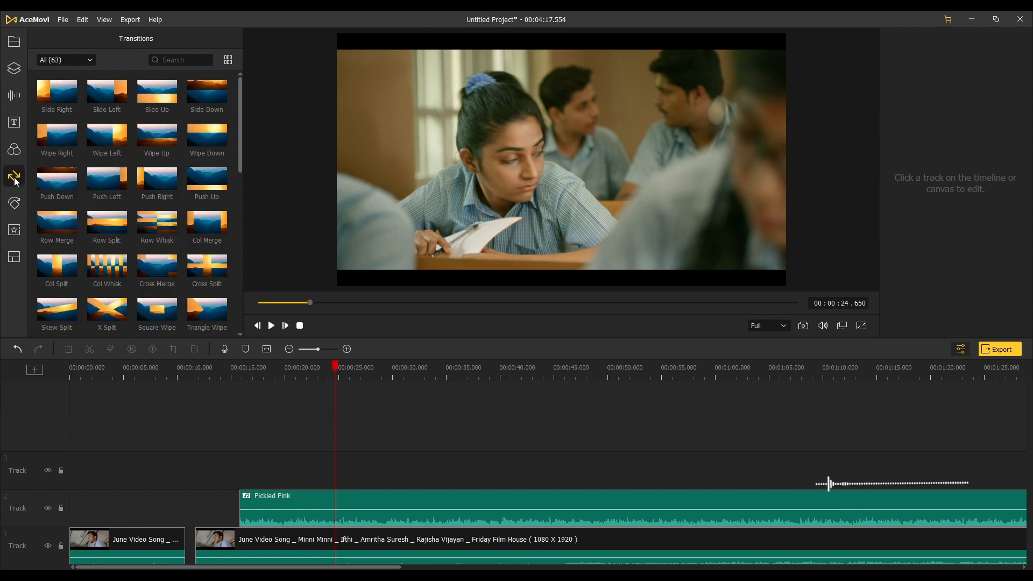
{"action": "scroll", "coordinate": [103, 145], "scroll_direction": "down", "scroll_amount": 3}
{"action": "scroll", "coordinate": [102, 144], "scroll_direction": "down", "scroll_amount": 1}
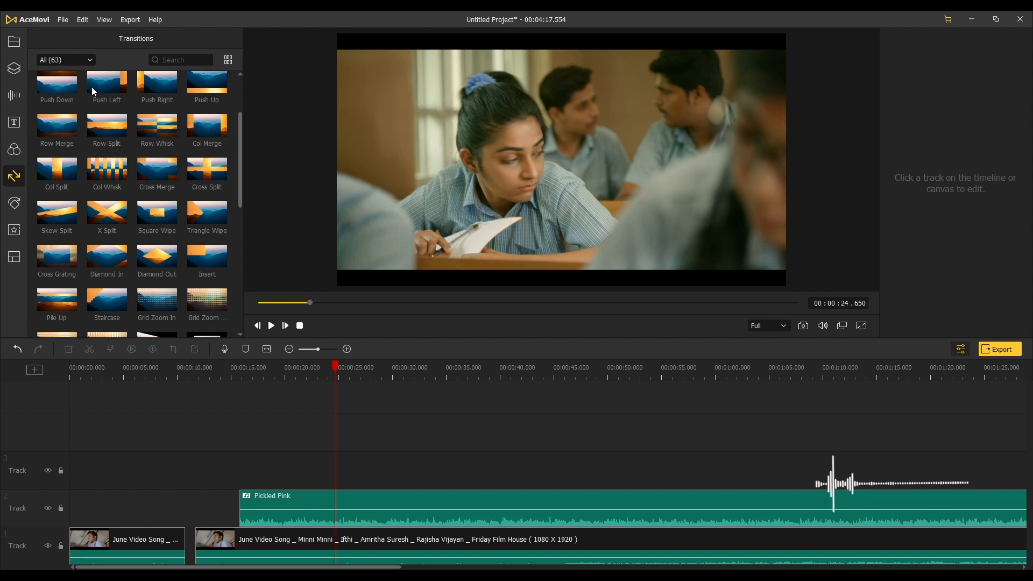
{"action": "scroll", "coordinate": [174, 173], "scroll_direction": "down", "scroll_amount": 2}
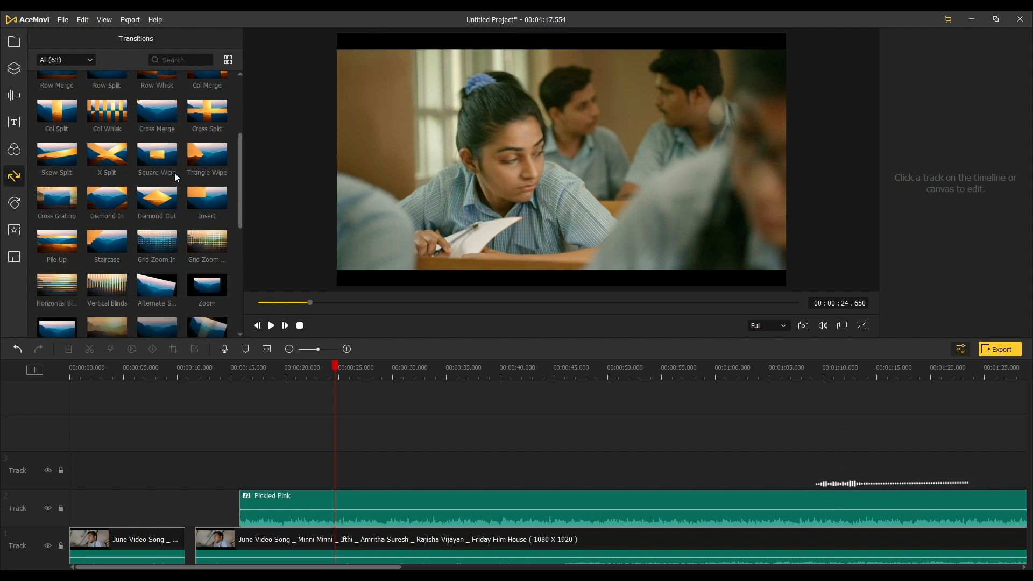
{"action": "scroll", "coordinate": [175, 173], "scroll_direction": "down", "scroll_amount": 5}
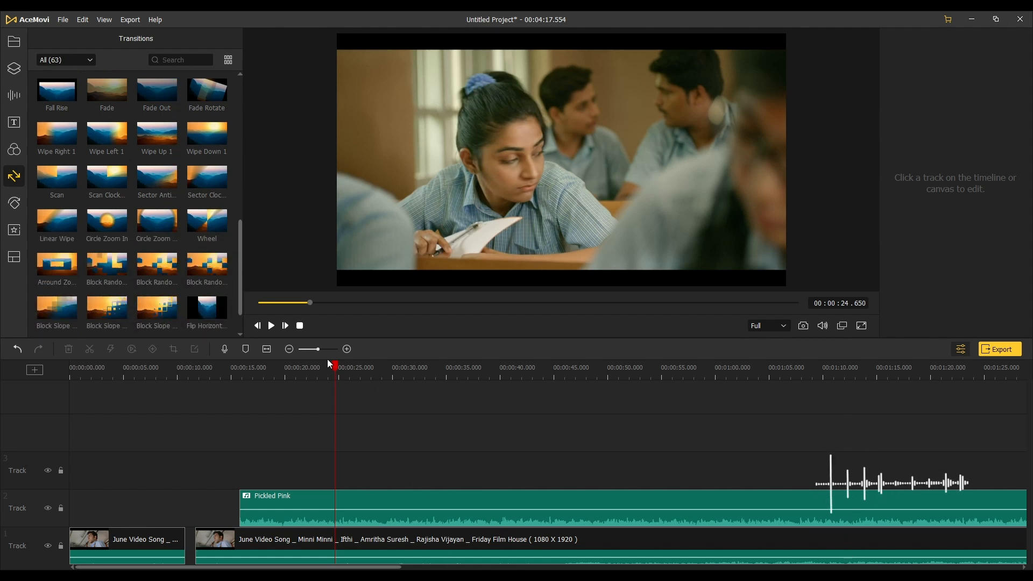
Step: Set the playhead to about 35.45 s and delete the Pickled Pink background music from the timeline
{"action": "left_click_drag", "start_coordinate": [338, 367], "coordinate": [455, 414]}
{"action": "left_click_drag", "start_coordinate": [460, 515], "coordinate": [460, 471]}
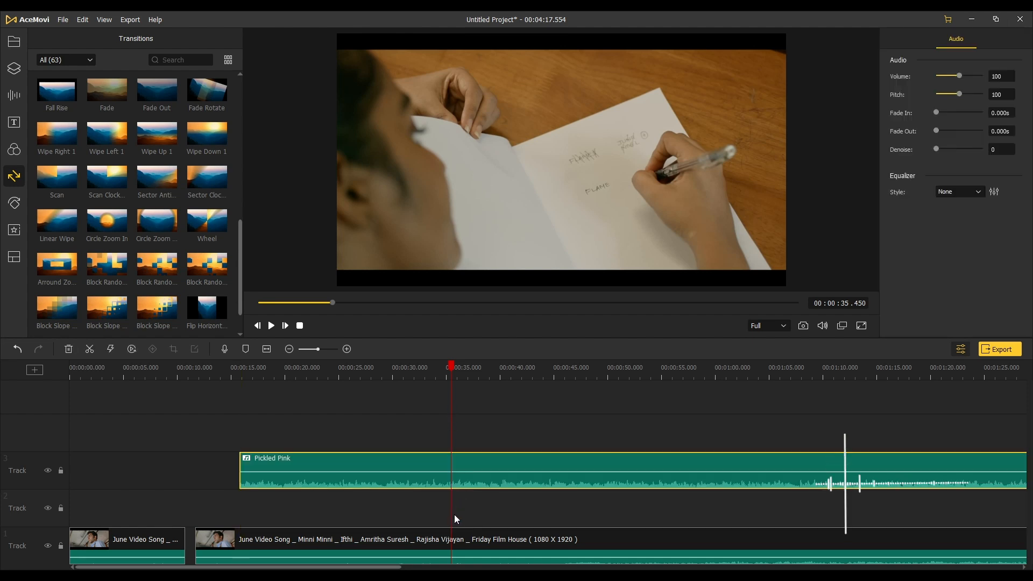
{"action": "key", "text": "Delete"}
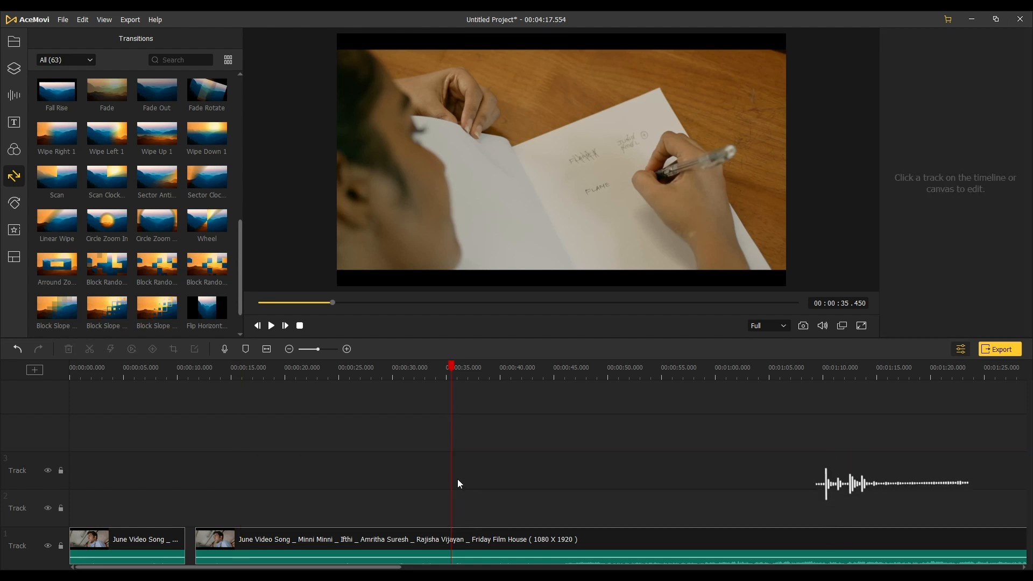
Step: Move the longer video clip to the third track, starting where the first clip ends, and split it at about 35.45 s
{"action": "left_click_drag", "start_coordinate": [457, 537], "coordinate": [426, 473]}
{"action": "left_click", "coordinate": [425, 503]}
{"action": "left_click", "coordinate": [444, 473]}
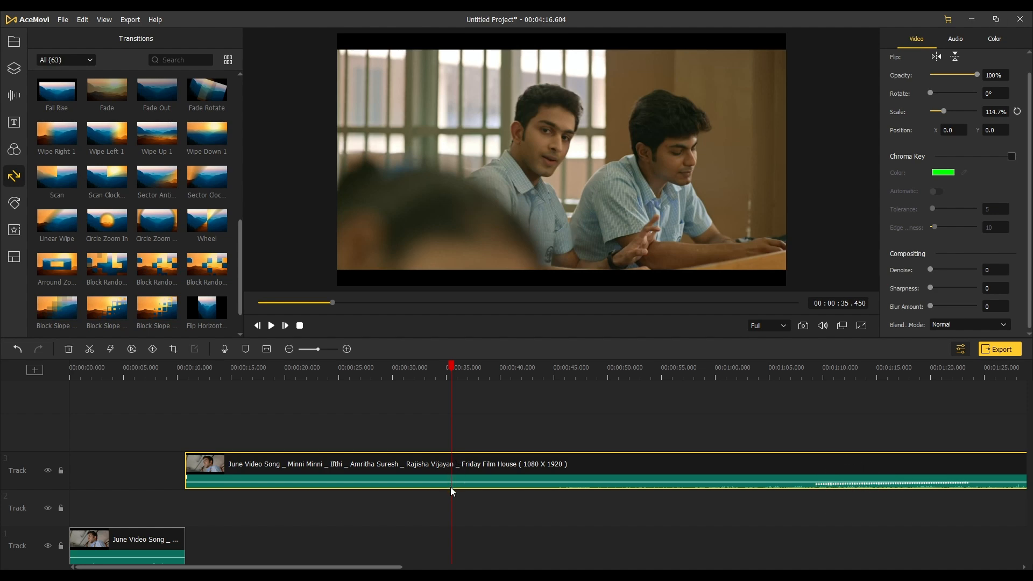
{"action": "key", "text": "ctrl+b"}
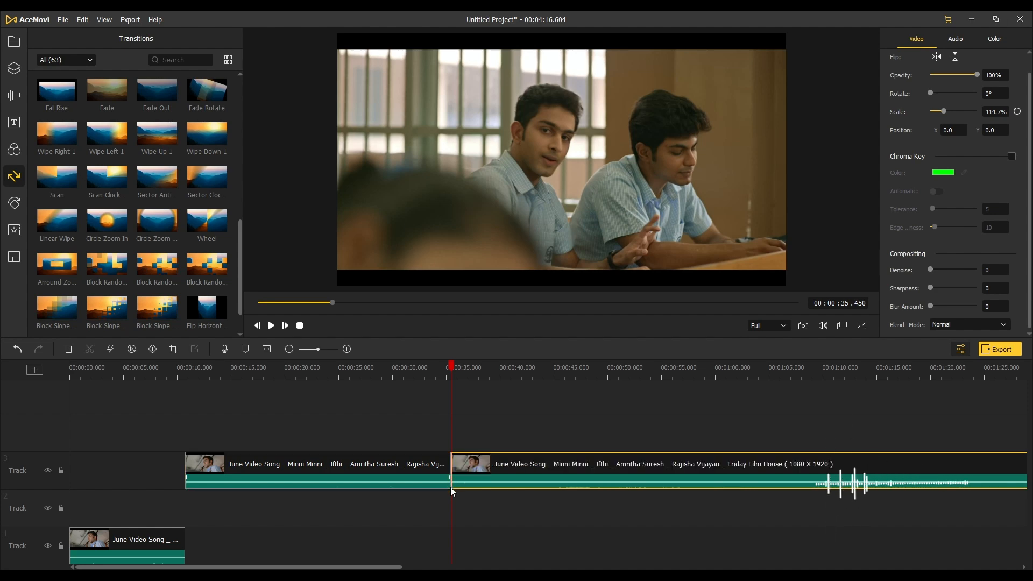
{"action": "left_click", "coordinate": [454, 370]}
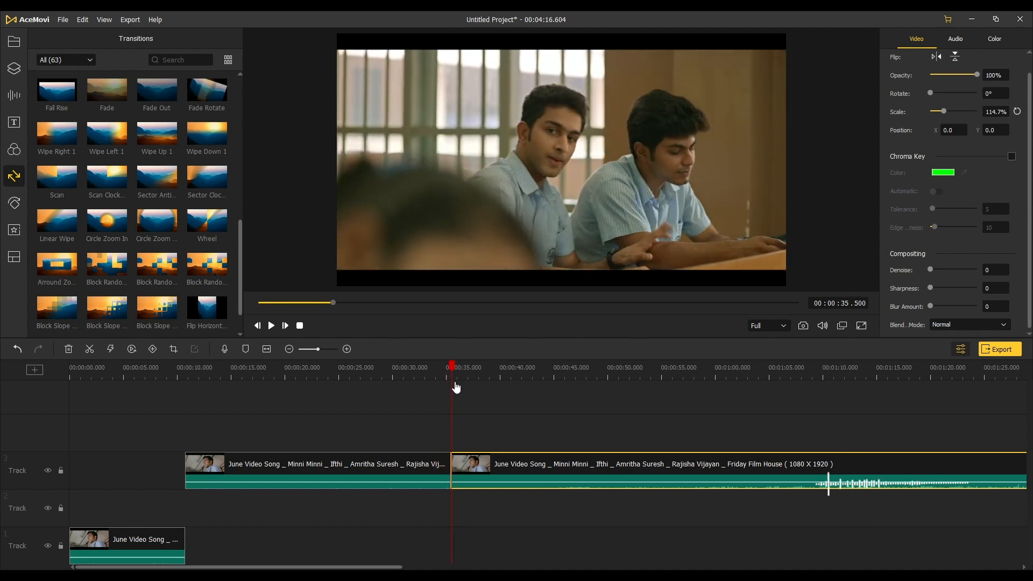
Step: Add the X Split transition at the cut between the two clips on the third track
{"action": "scroll", "coordinate": [172, 180], "scroll_direction": "up", "scroll_amount": 2}
{"action": "scroll", "coordinate": [161, 179], "scroll_direction": "up", "scroll_amount": 2}
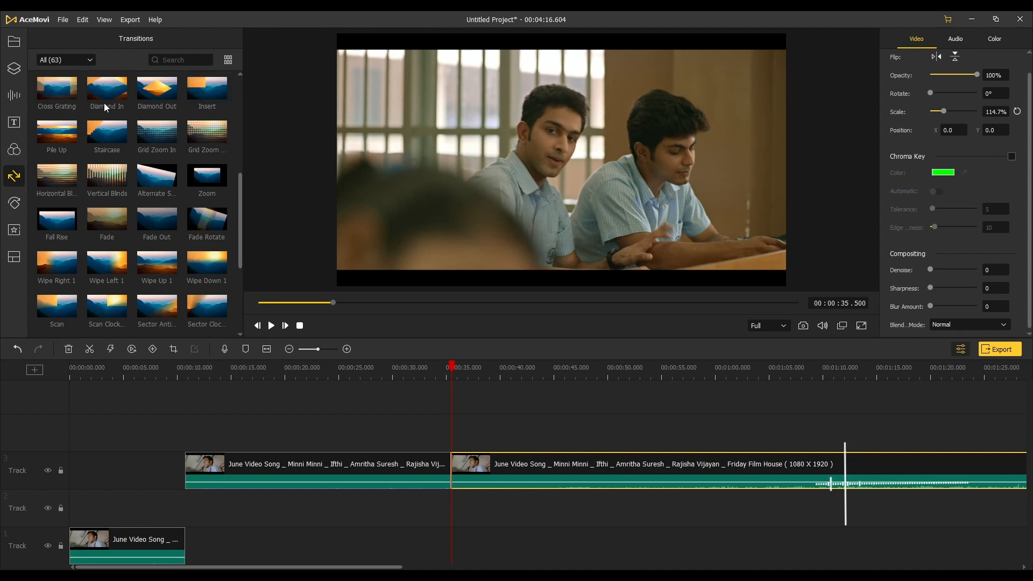
{"action": "scroll", "coordinate": [127, 131], "scroll_direction": "up", "scroll_amount": 3}
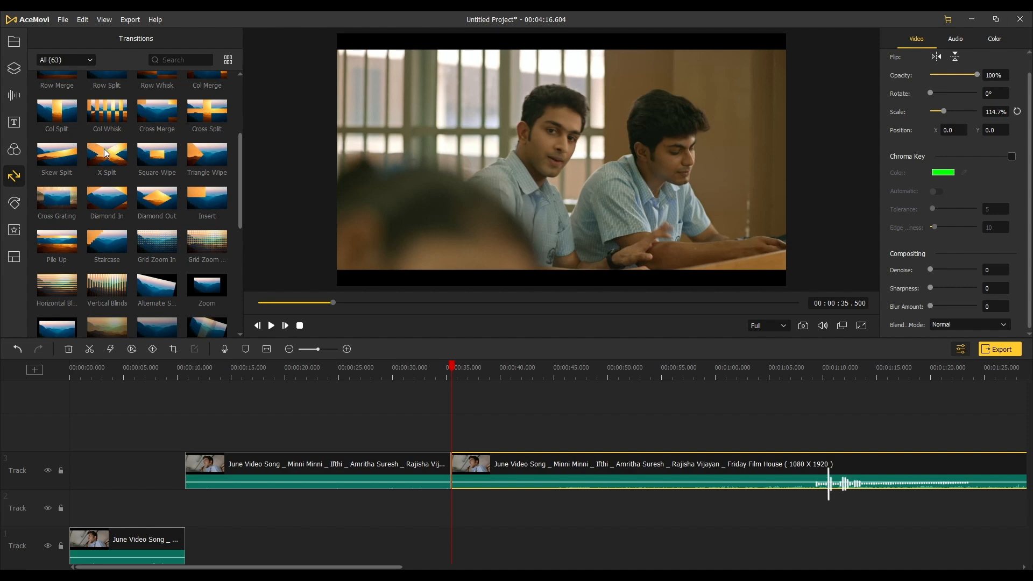
{"action": "left_click_drag", "start_coordinate": [110, 159], "coordinate": [392, 486]}
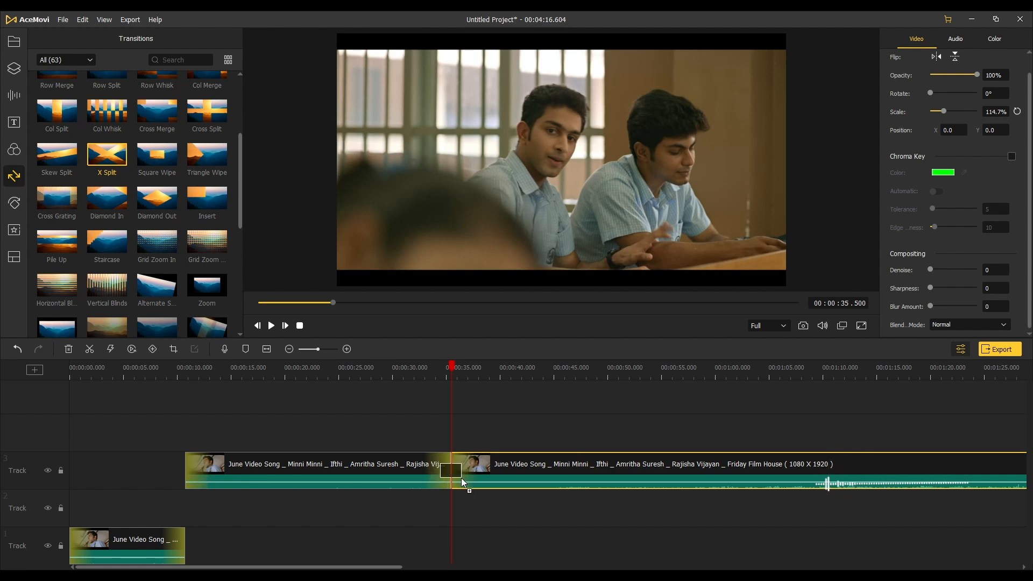
{"action": "left_click_drag", "start_coordinate": [462, 477], "coordinate": [462, 477]}
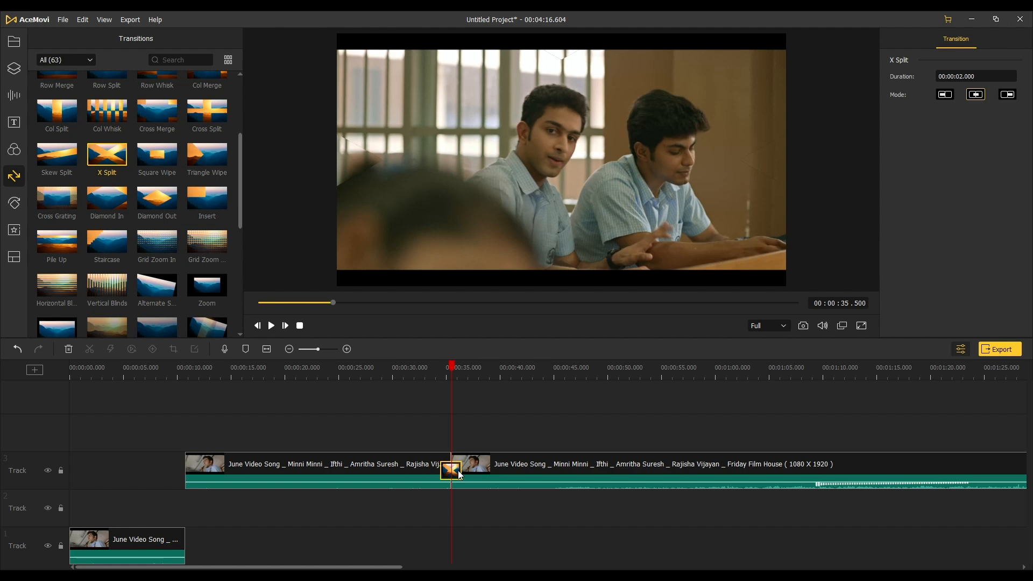
Step: Play back and scrub through the X Split transition on the third track to review its effect
{"action": "left_click_drag", "start_coordinate": [458, 369], "coordinate": [432, 371]}
{"action": "key", "text": "space"}
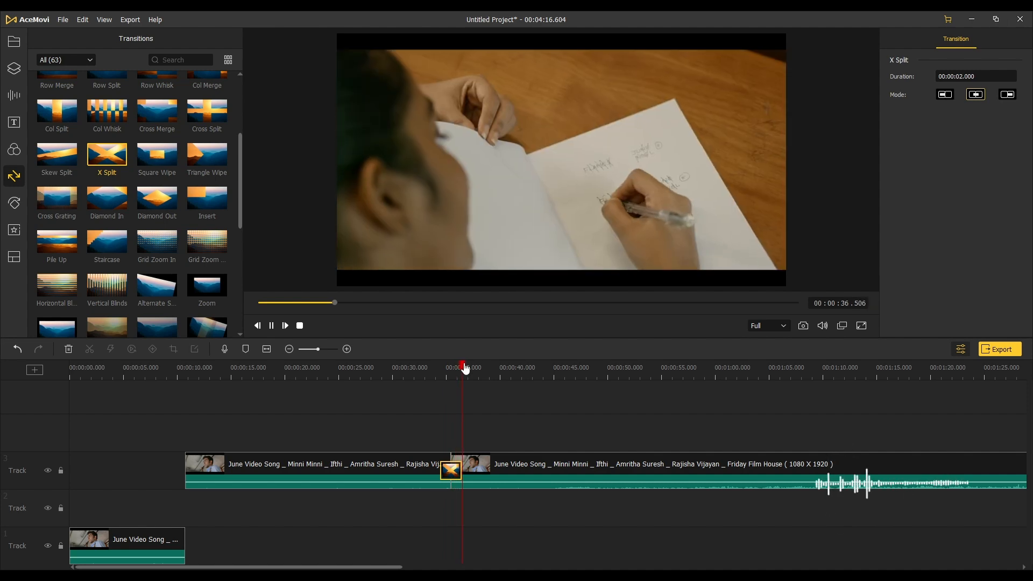
{"action": "key", "text": "space"}
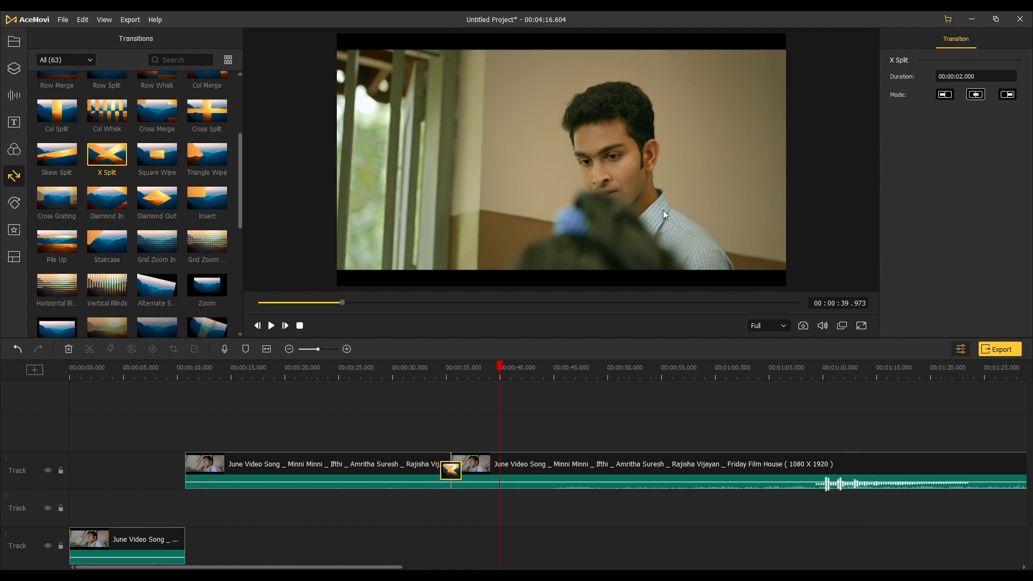
{"action": "left_click_drag", "start_coordinate": [499, 360], "coordinate": [472, 370]}
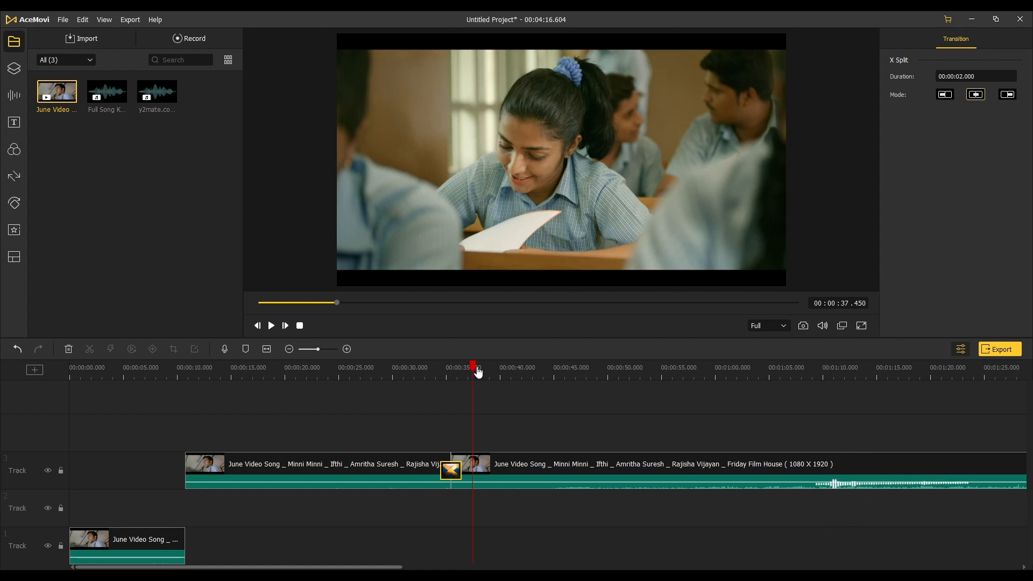
{"action": "left_click_drag", "start_coordinate": [479, 372], "coordinate": [439, 375]}
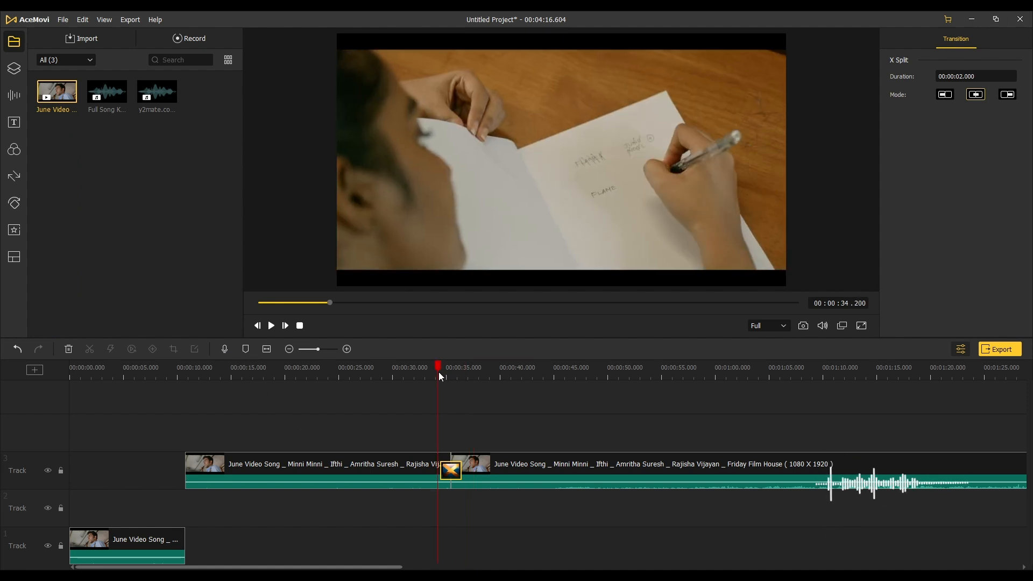
Step: Mute the preview, play from about 3.2 s, and add six timeline markers between about 5 and 15 s
{"action": "left_click_drag", "start_coordinate": [443, 367], "coordinate": [102, 425]}
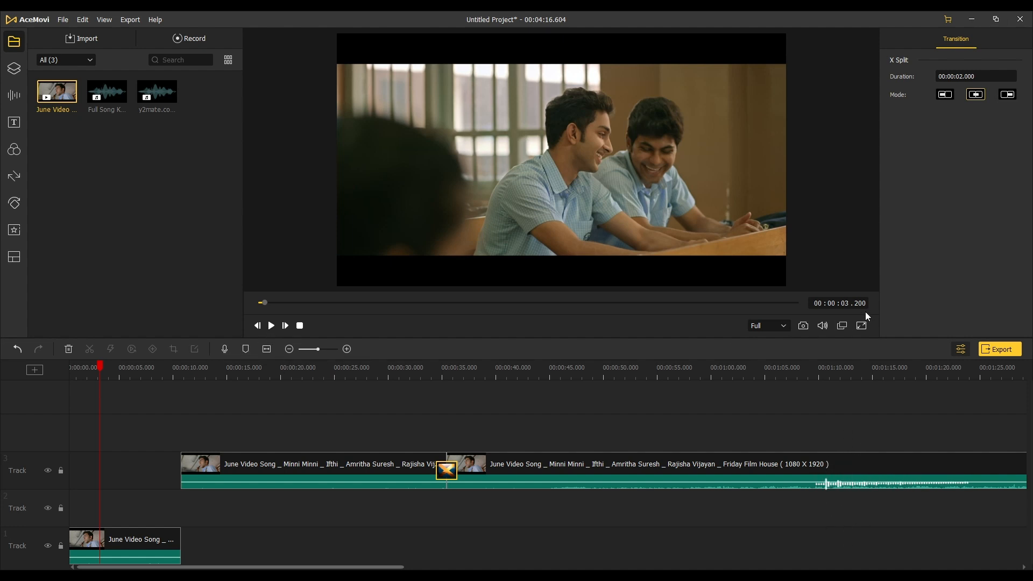
{"action": "left_click", "coordinate": [822, 325]}
{"action": "key", "text": "space"}
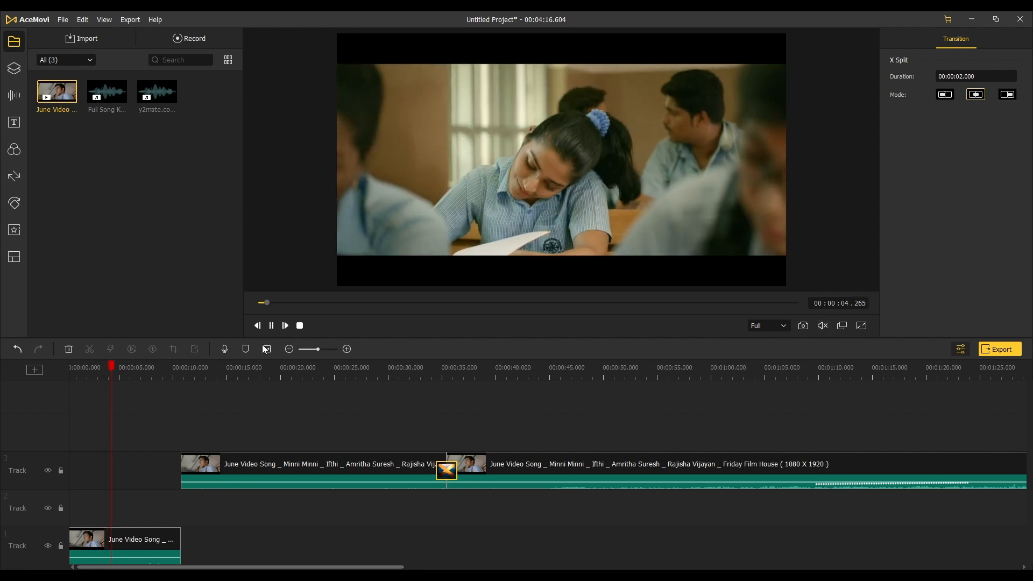
{"action": "left_click", "coordinate": [245, 349]}
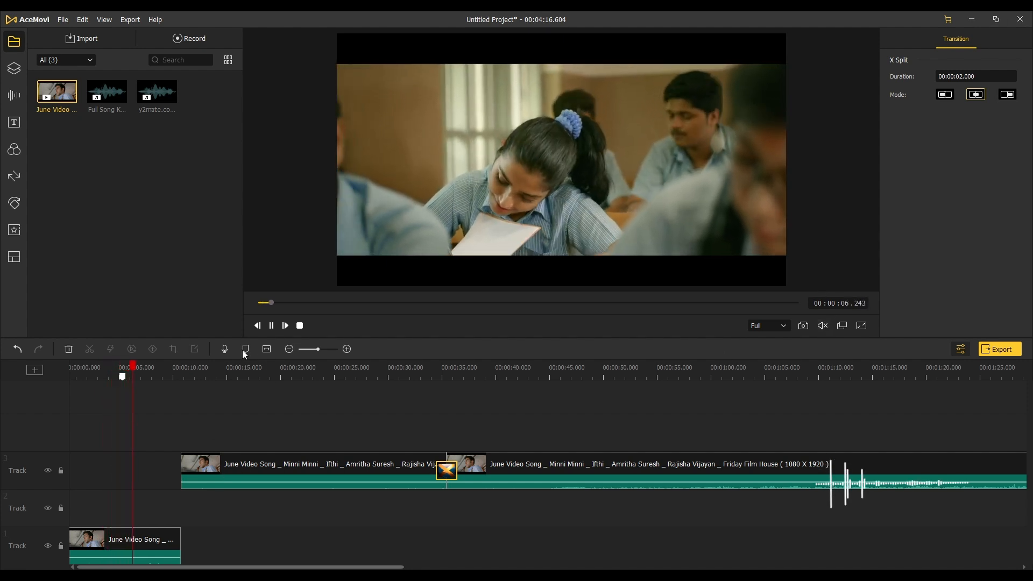
{"action": "left_click", "coordinate": [245, 350]}
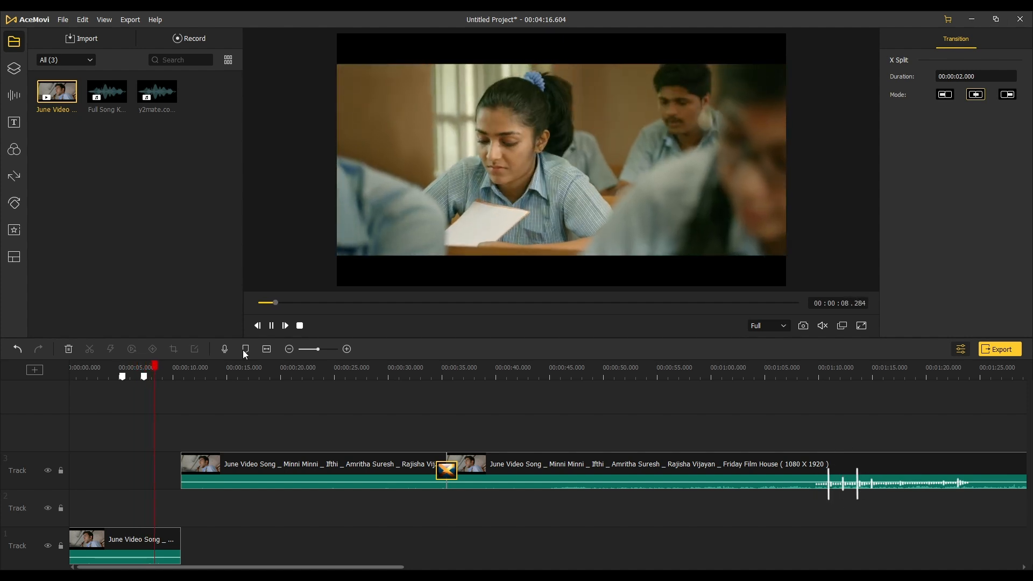
{"action": "left_click", "coordinate": [244, 350]}
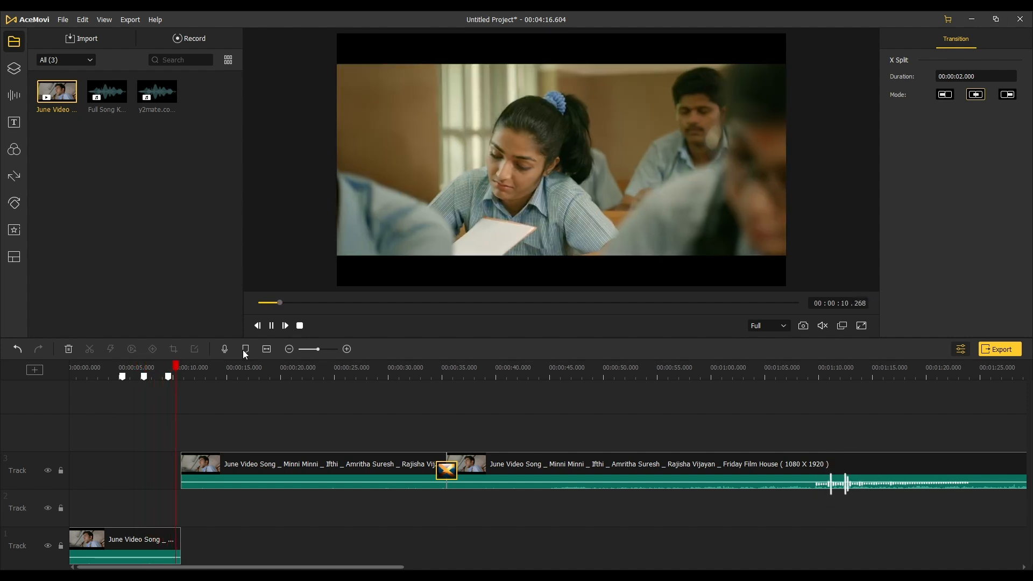
{"action": "left_click", "coordinate": [244, 349]}
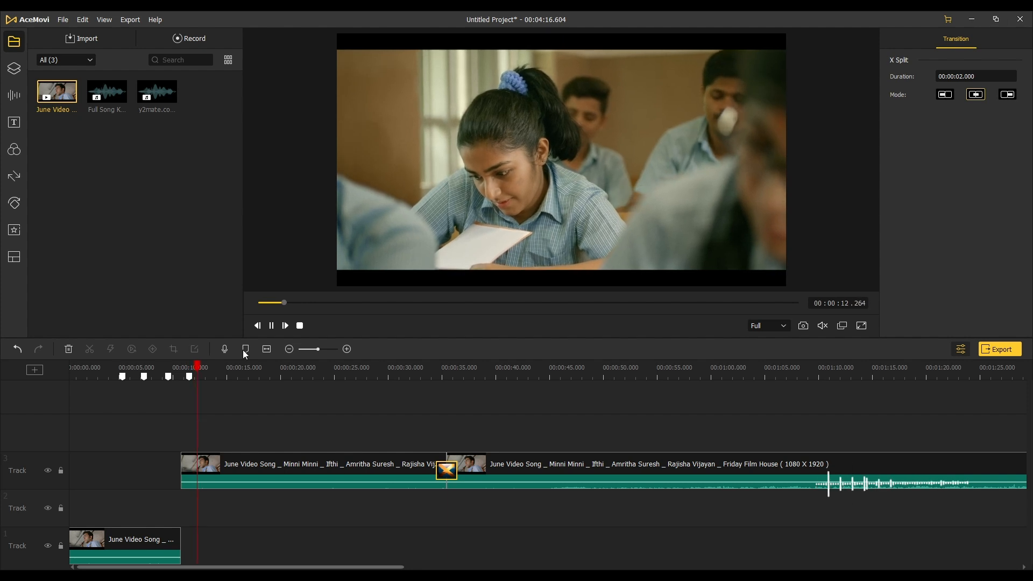
{"action": "left_click", "coordinate": [246, 350]}
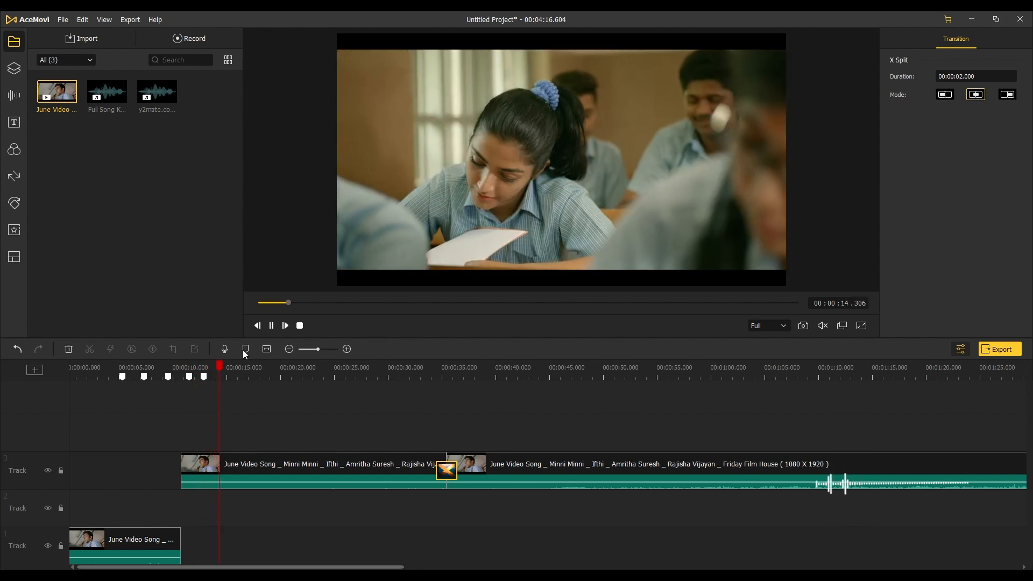
{"action": "left_click", "coordinate": [245, 350]}
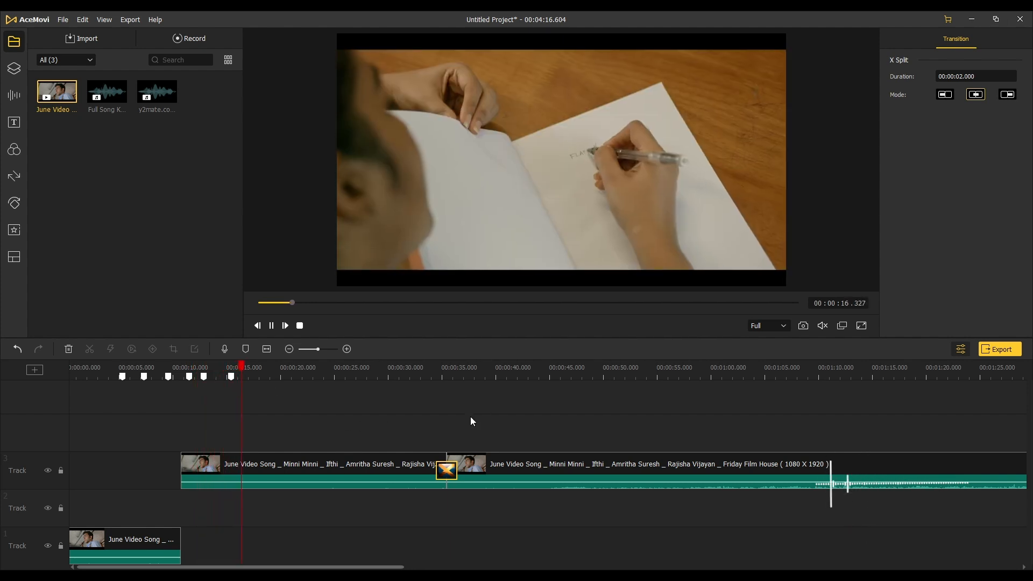
{"action": "key", "text": "space"}
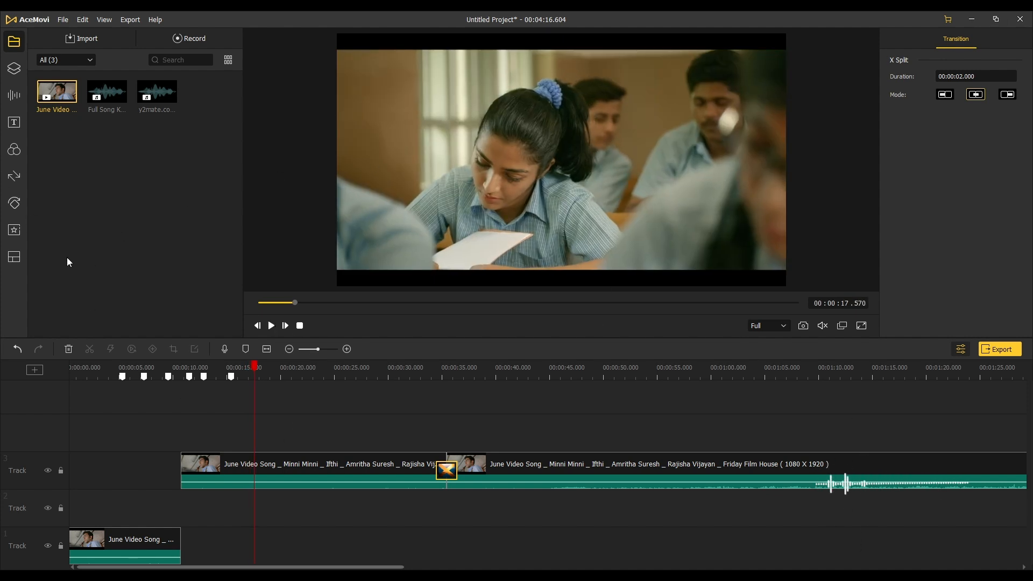
Step: Look at the available split screen layouts and return to the imported media
{"action": "left_click", "coordinate": [16, 257]}
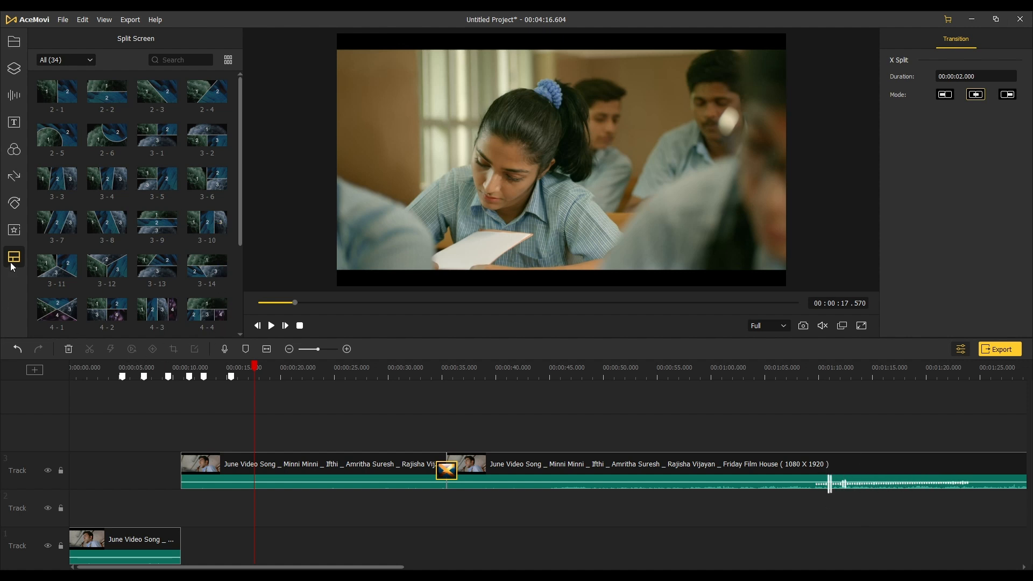
{"action": "left_click", "coordinate": [16, 43]}
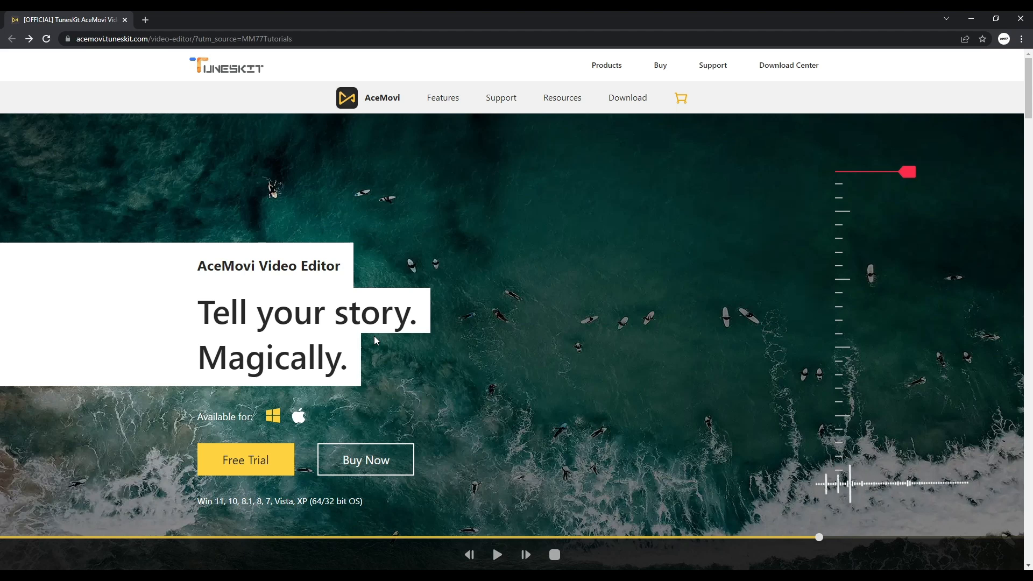
Step: On the AceMovi website in the browser, open the purchase plans and choose the Lifetime Plan for Windows
{"action": "scroll", "coordinate": [392, 349], "scroll_direction": "down", "scroll_amount": 2}
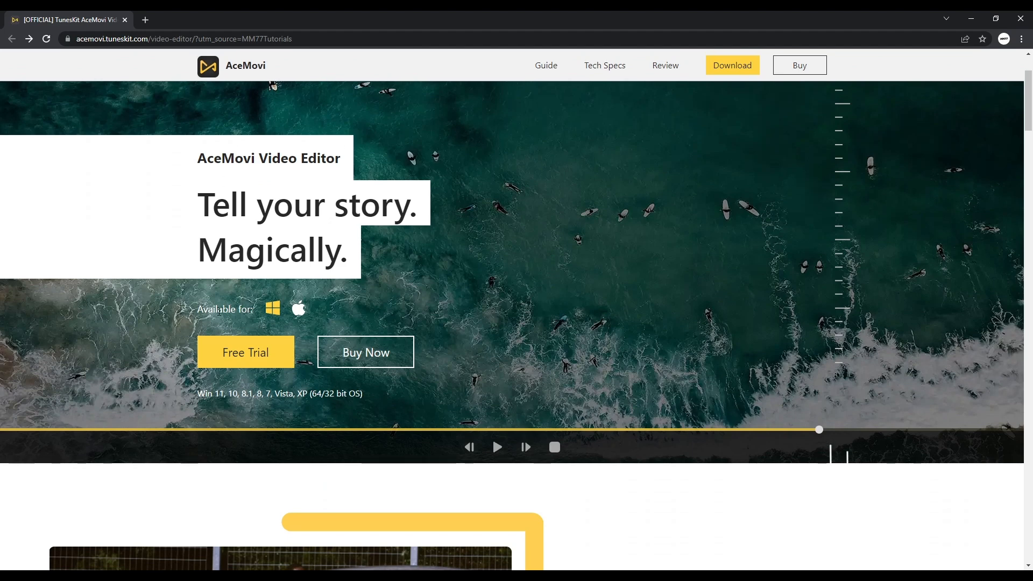
{"action": "scroll", "coordinate": [221, 320], "scroll_direction": "up", "scroll_amount": 1}
{"action": "scroll", "coordinate": [222, 320], "scroll_direction": "up", "scroll_amount": 1}
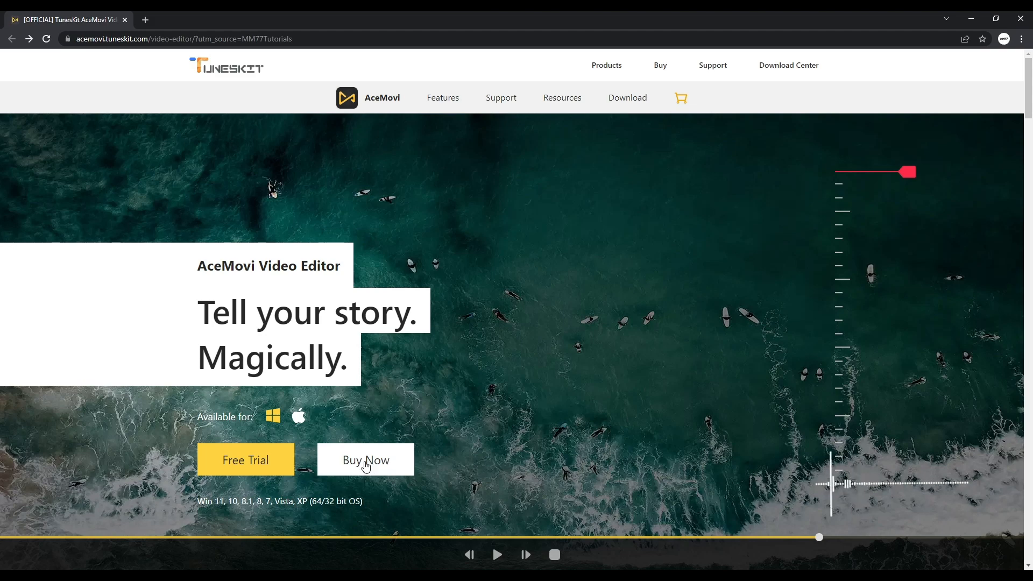
{"action": "left_click", "coordinate": [366, 460]}
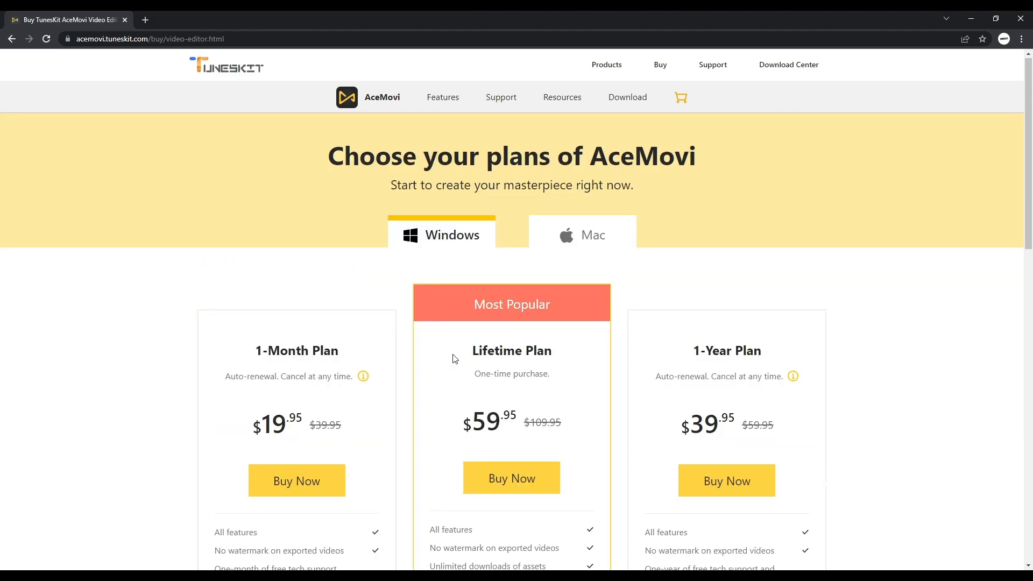
{"action": "scroll", "coordinate": [130, 364], "scroll_direction": "down", "scroll_amount": 1}
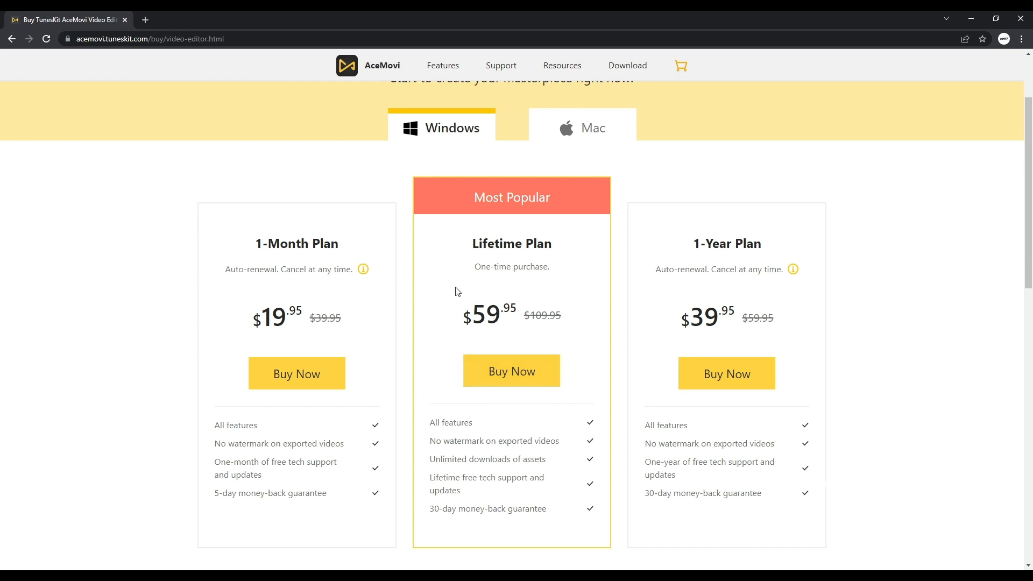
{"action": "left_click", "coordinate": [523, 381]}
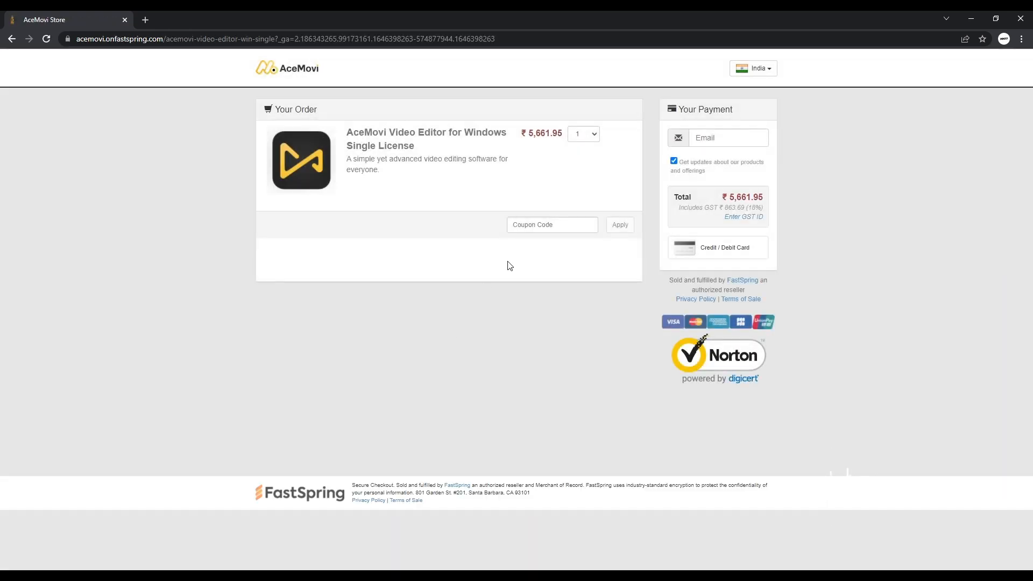
Step: Apply the coupon code mm7720 to the AceMovi Video Editor order
{"action": "left_click", "coordinate": [546, 230]}
{"action": "type", "text": "mm772"}
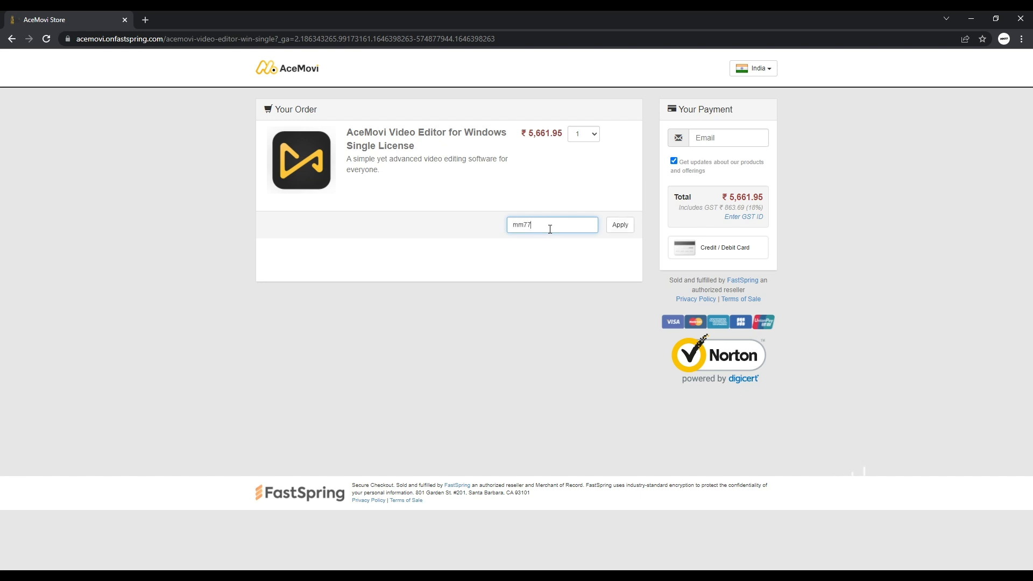
{"action": "type", "text": "0"}
{"action": "left_click", "coordinate": [621, 229]}
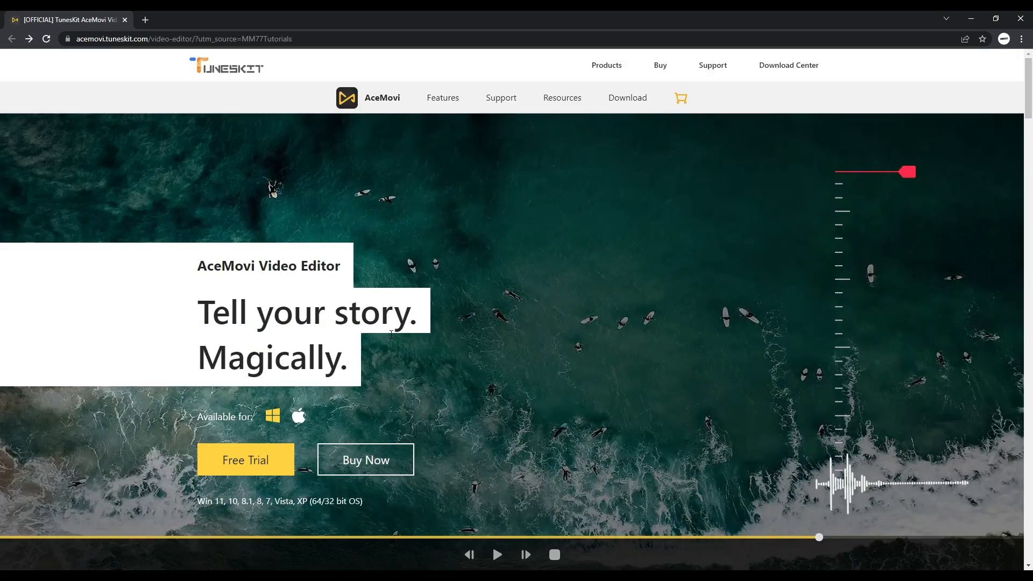
Step: Download the free trial installer of AceMovi Video Editor from its product page
{"action": "scroll", "coordinate": [391, 333], "scroll_direction": "down", "scroll_amount": 2}
{"action": "left_click", "coordinate": [264, 355]}
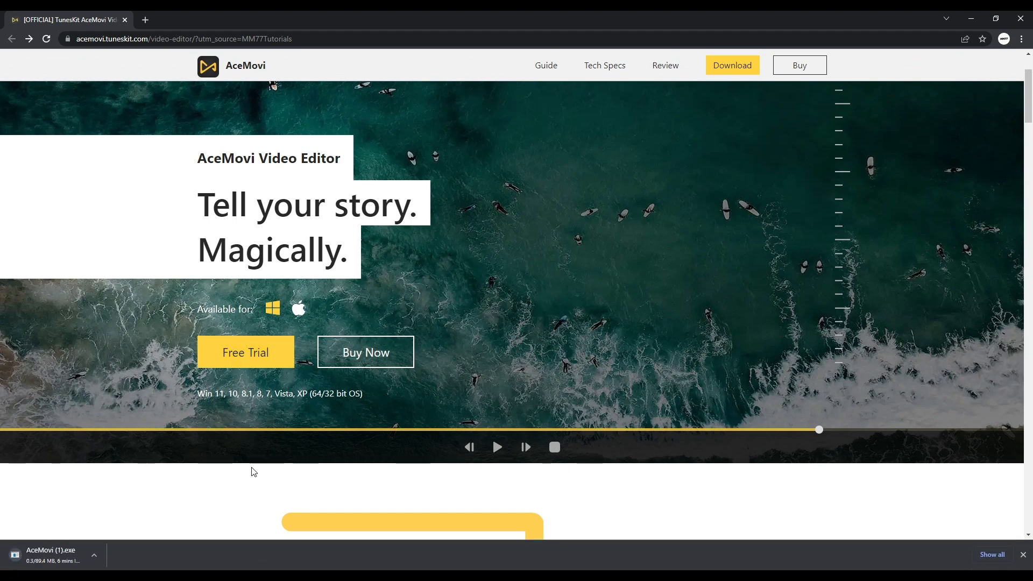